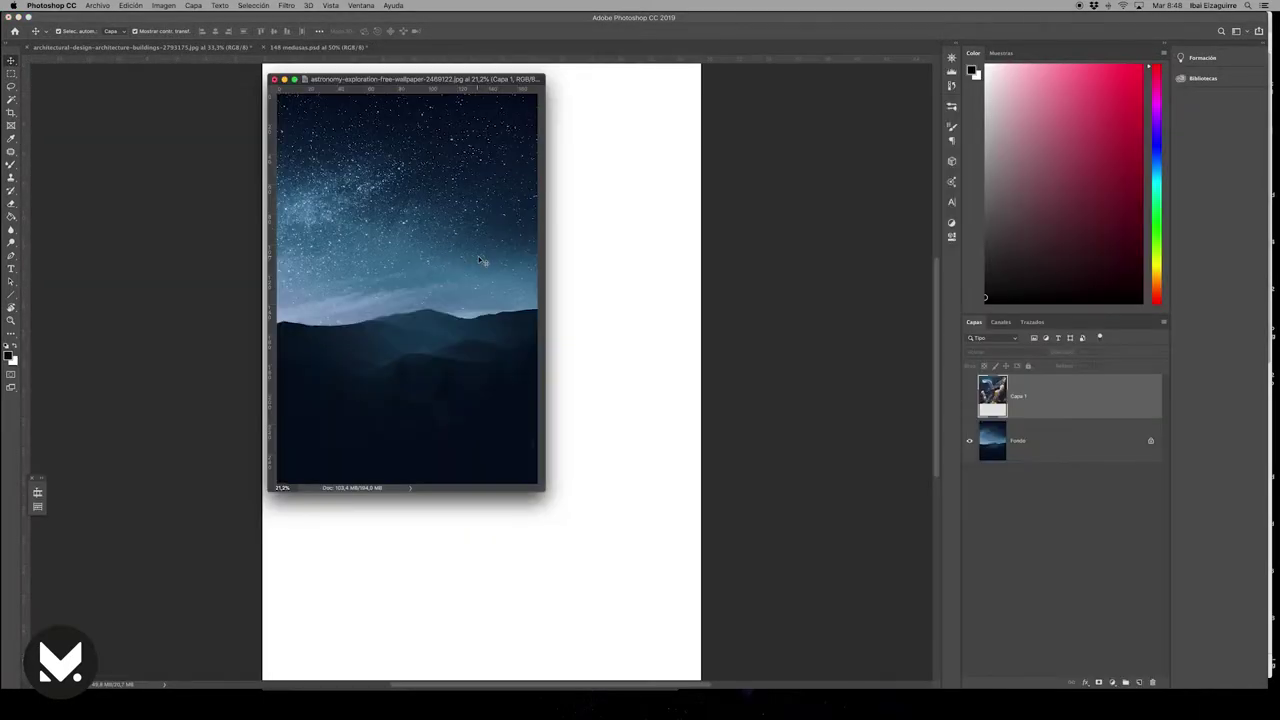
Place the starry sky photo into 148 medusas, scale it inside the border, and put it below the text layers.
drag(479, 260, 720, 417)
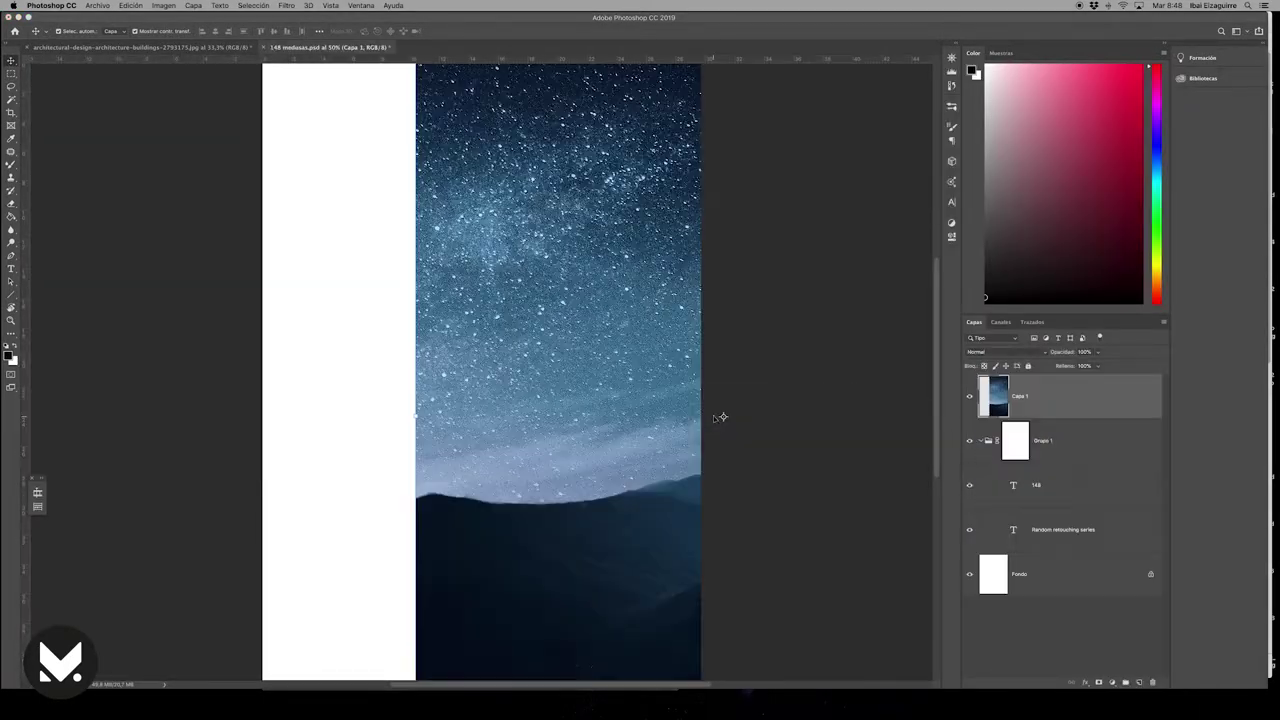
key(super+minus)
key(super+t)
mouse_move(908, 86)
mouse_down()
mouse_move(760, 157)
mouse_move(723, 209)
mouse_move(559, 240)
mouse_up()
drag(613, 578, 595, 551)
key(Return)
drag(1020, 396, 1040, 515)
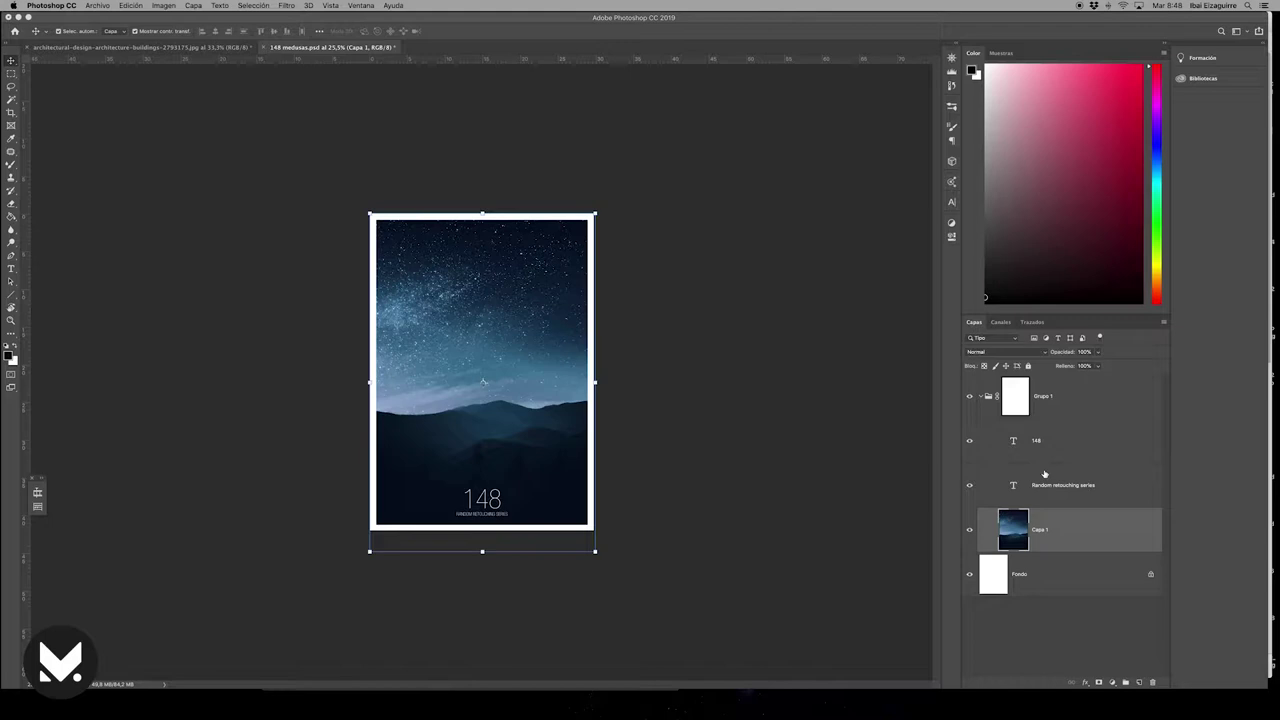
Lasso the lower dark mountain ridge and copy it to a new layer, Capa 2.
key(l)
scroll(490, 473, up, 5)
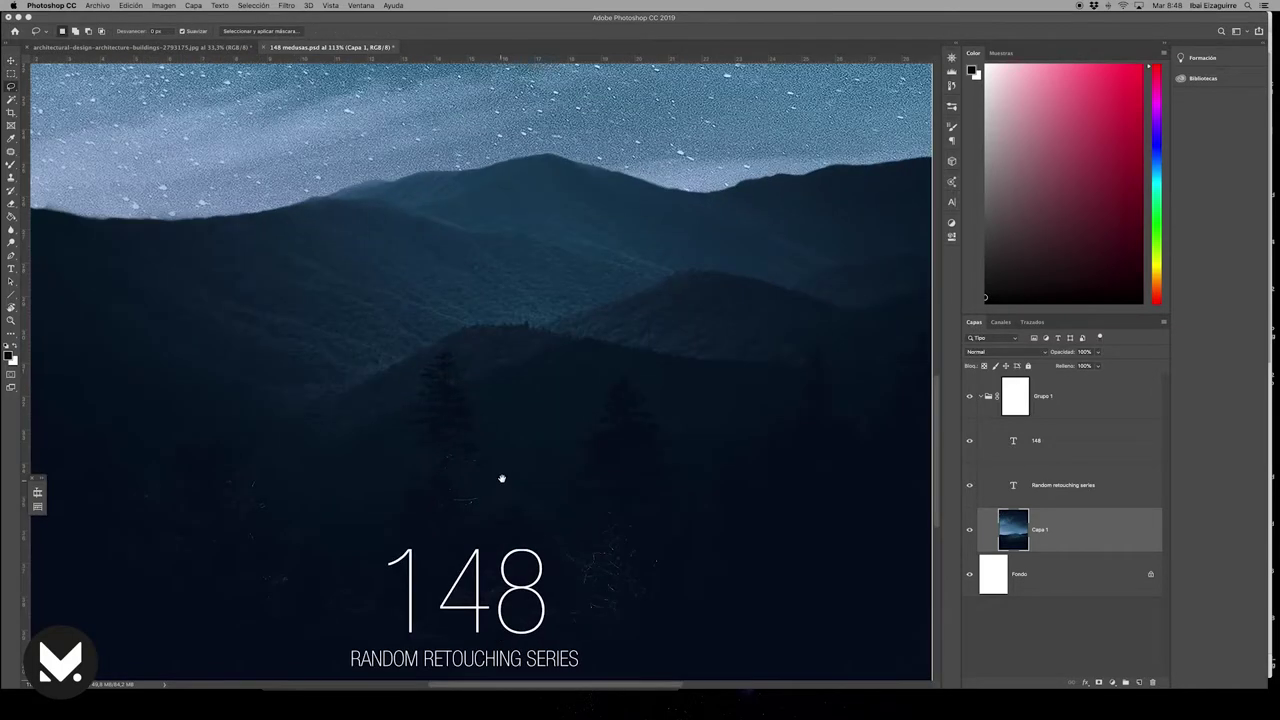
mouse_move(110, 262)
mouse_down()
mouse_move(380, 351)
mouse_move(591, 294)
mouse_move(729, 480)
mouse_move(687, 467)
mouse_up()
scroll(687, 467, down, 3)
mouse_move(578, 350)
mouse_down()
mouse_move(873, 492)
mouse_move(382, 468)
mouse_up()
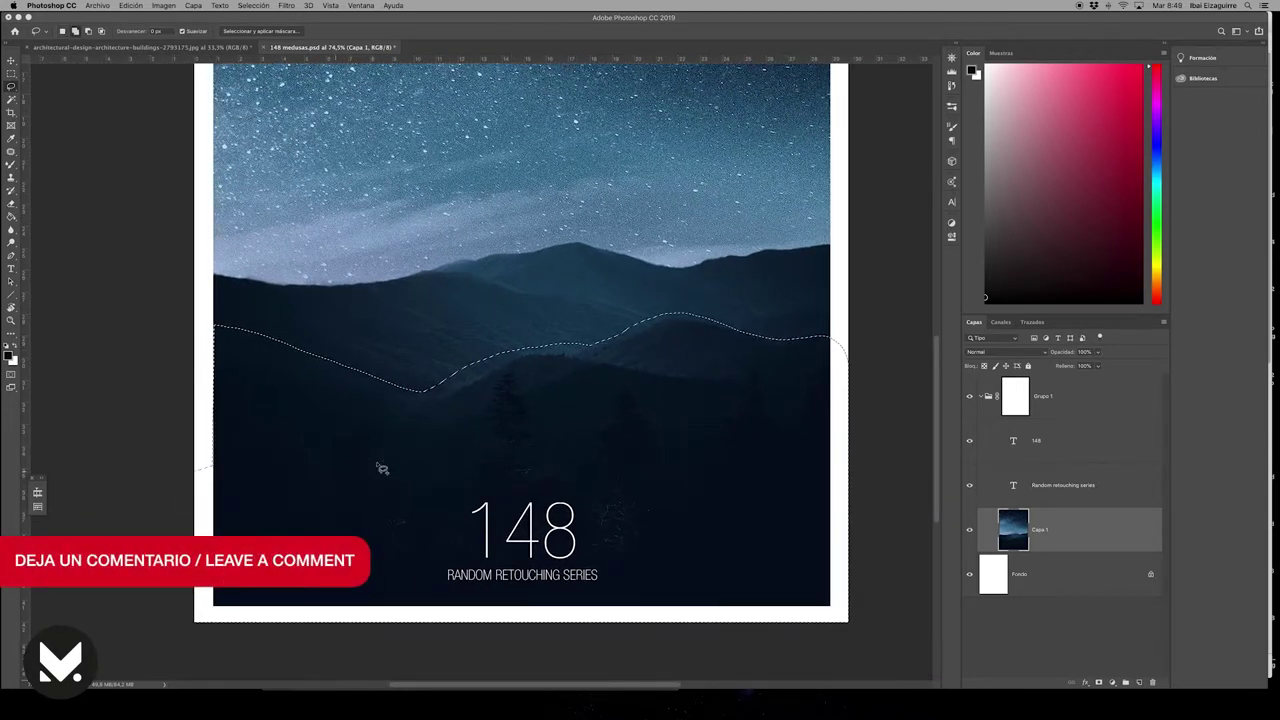
key(ctrl+j)
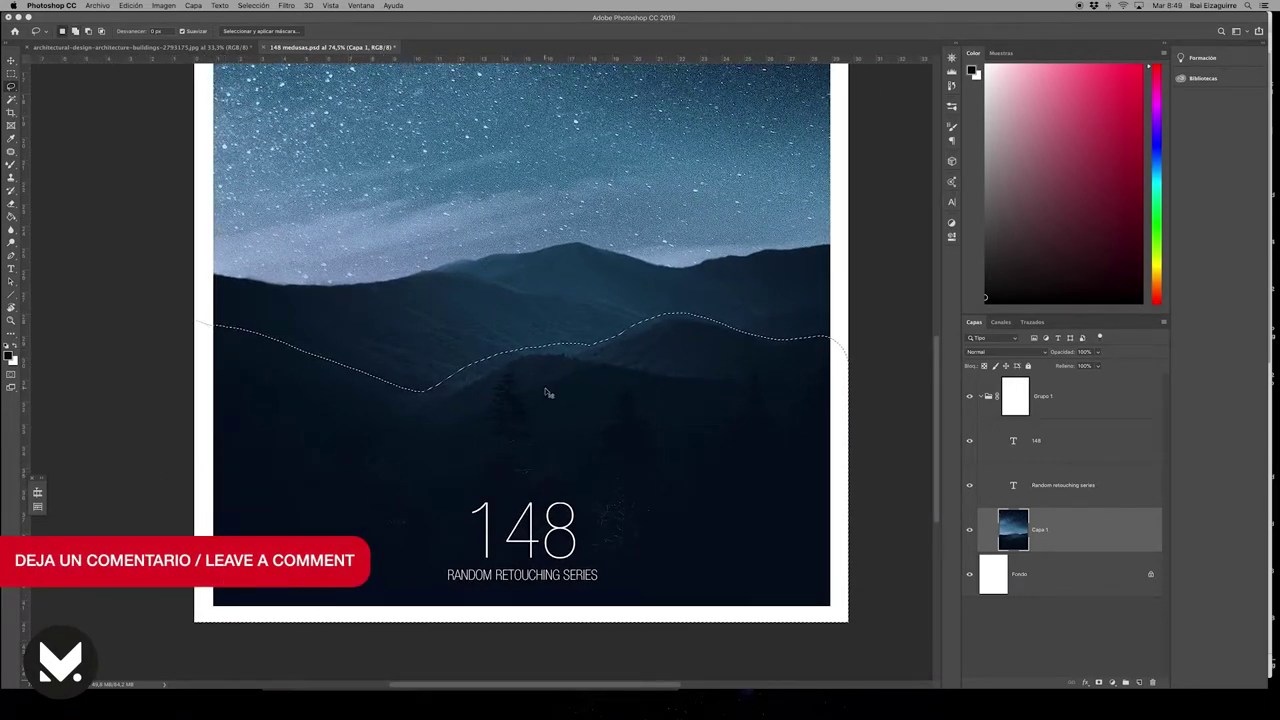
scroll(740, 330, down, 2)
scroll(714, 363, down, 2)
Bring the jellyfish photo in as Capa 3 under Capa 2 and enlarge it over the sky.
key(ctrl+Up)
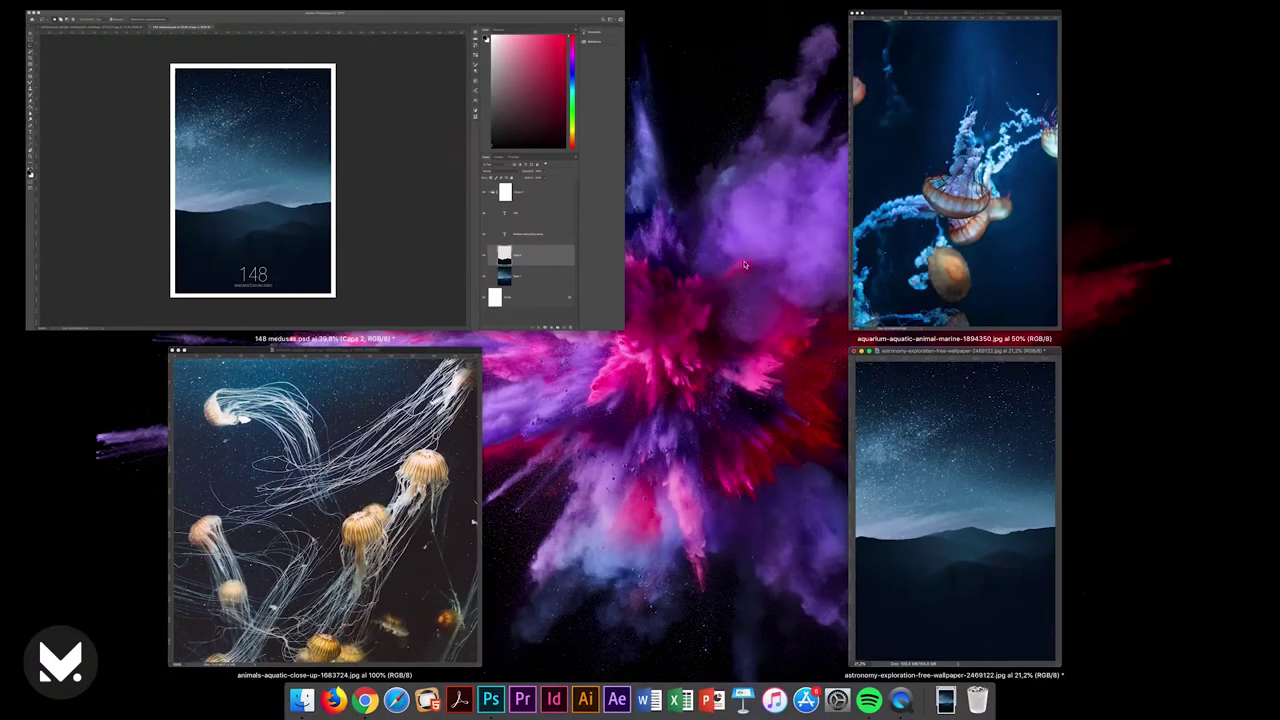
click(320, 500)
drag(300, 400, 480, 380)
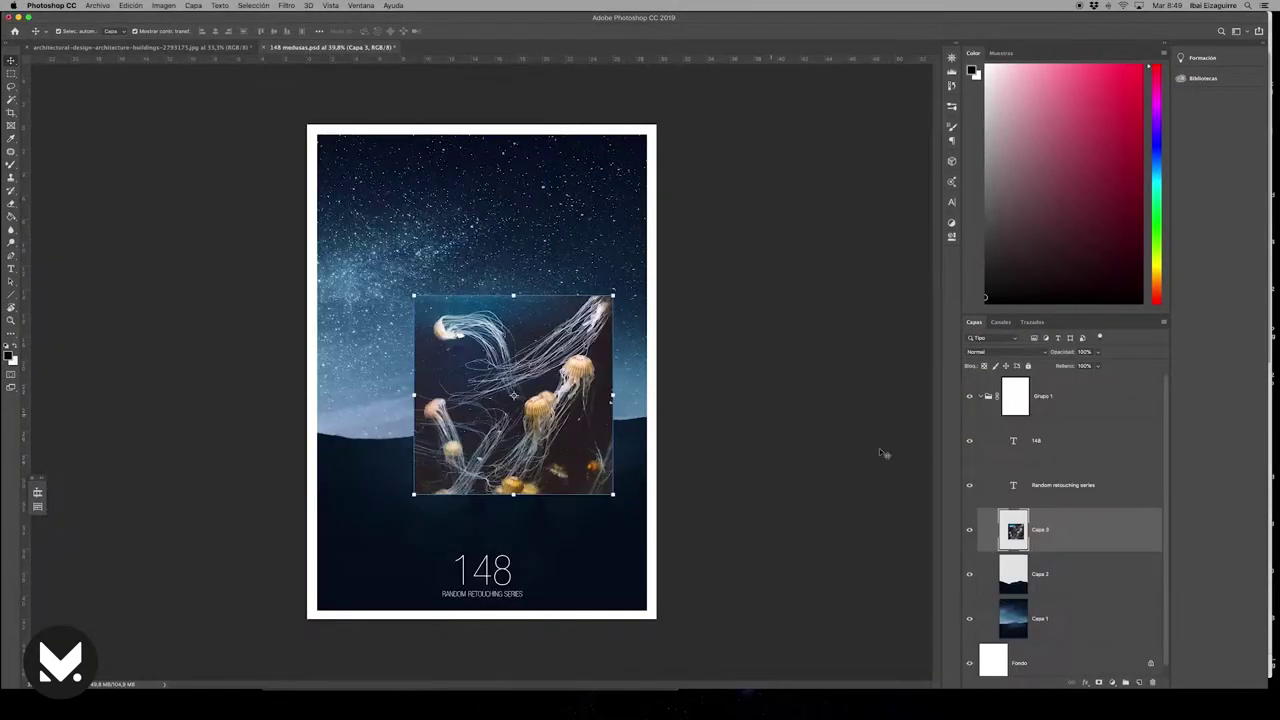
drag(1040, 530, 1062, 584)
drag(612, 296, 691, 214)
mouse_move(414, 214)
mouse_down()
mouse_move(290, 155)
mouse_move(302, 132)
mouse_up()
drag(606, 188, 596, 180)
key(Return)
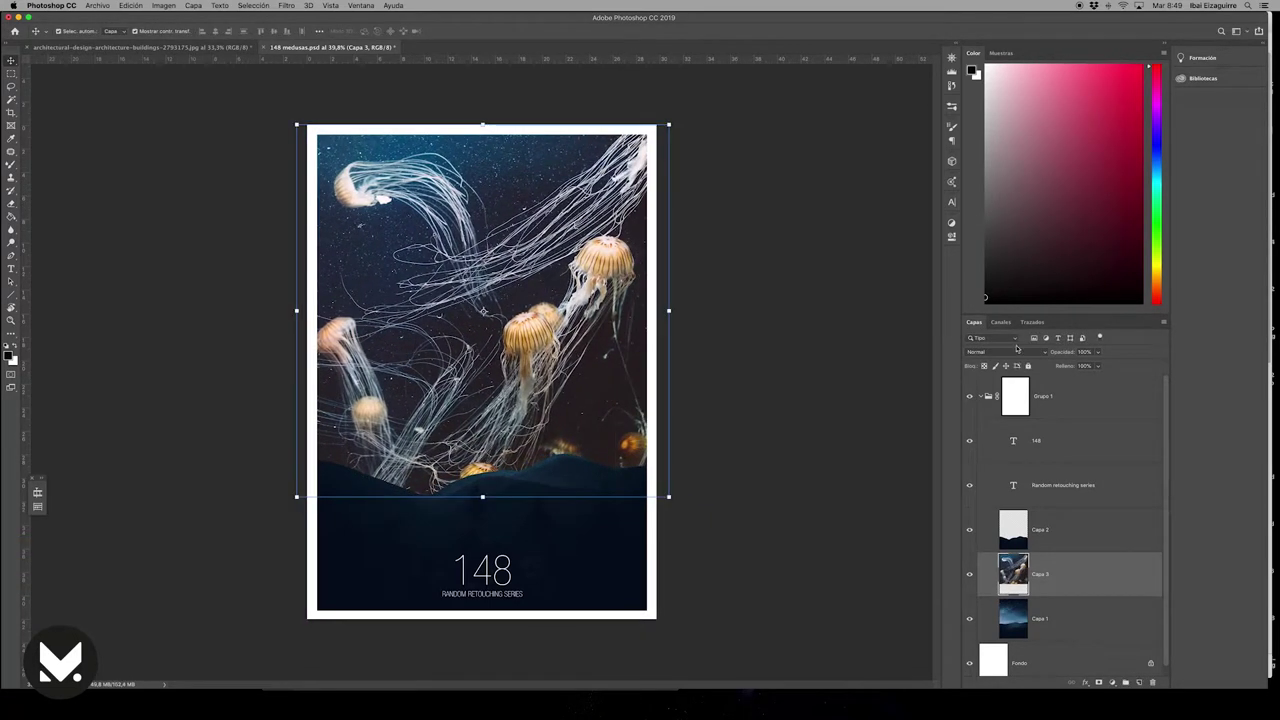
Set the jellyfish layer to Aclarar blending and add an empty Capa 4 with the Brush.
click(1015, 352)
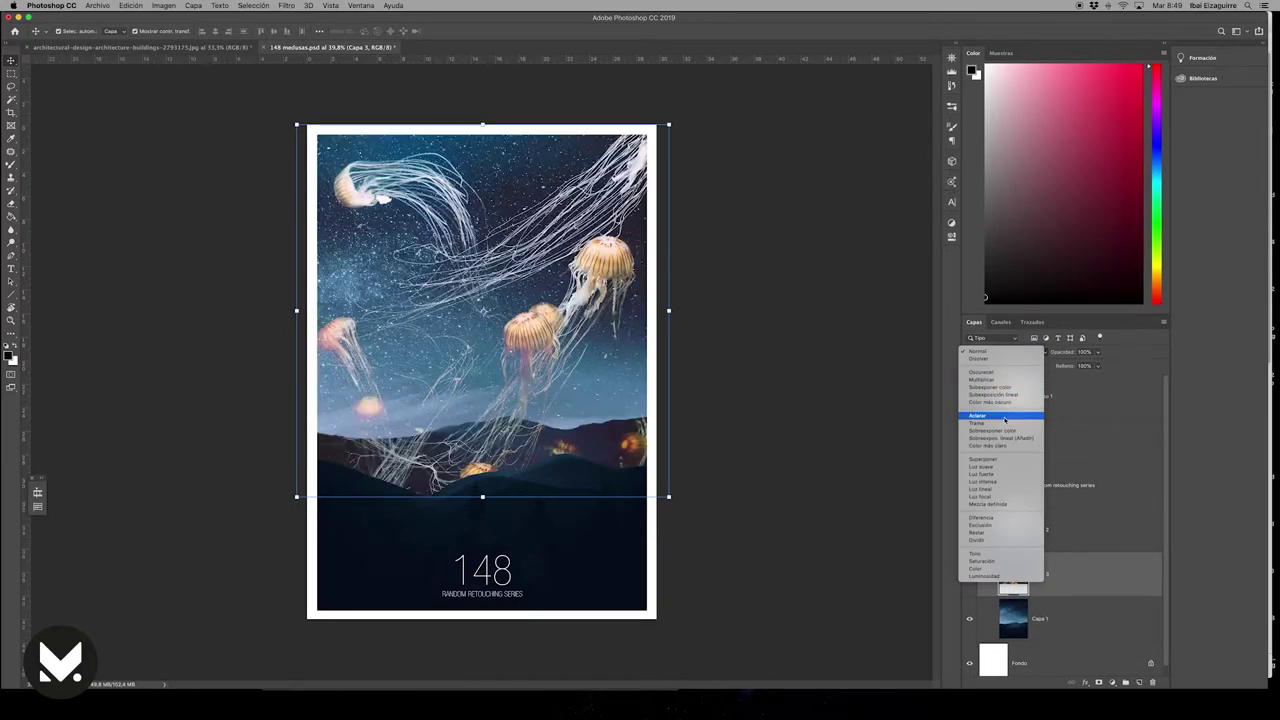
click(1004, 418)
key(b)
drag(587, 316, 590, 312)
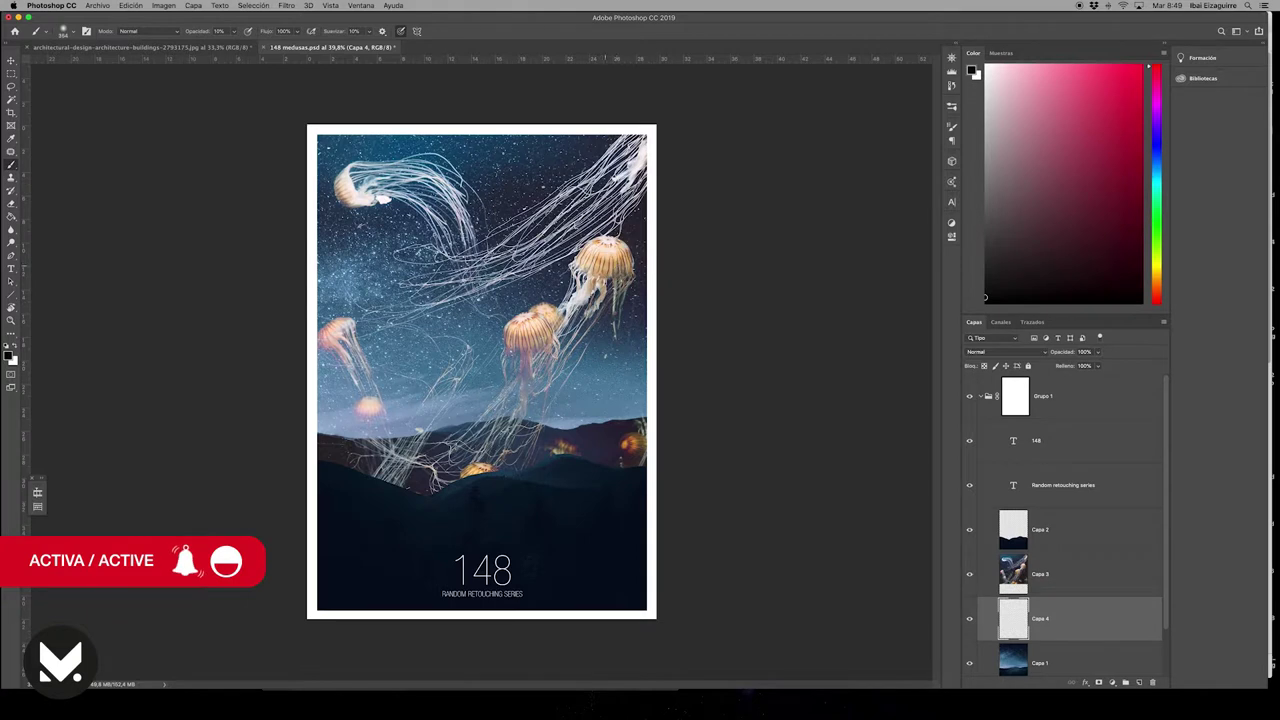
Paint faint 10% opacity brush strokes on Capa 4 over the hazy sky.
scroll(484, 339, up, 3)
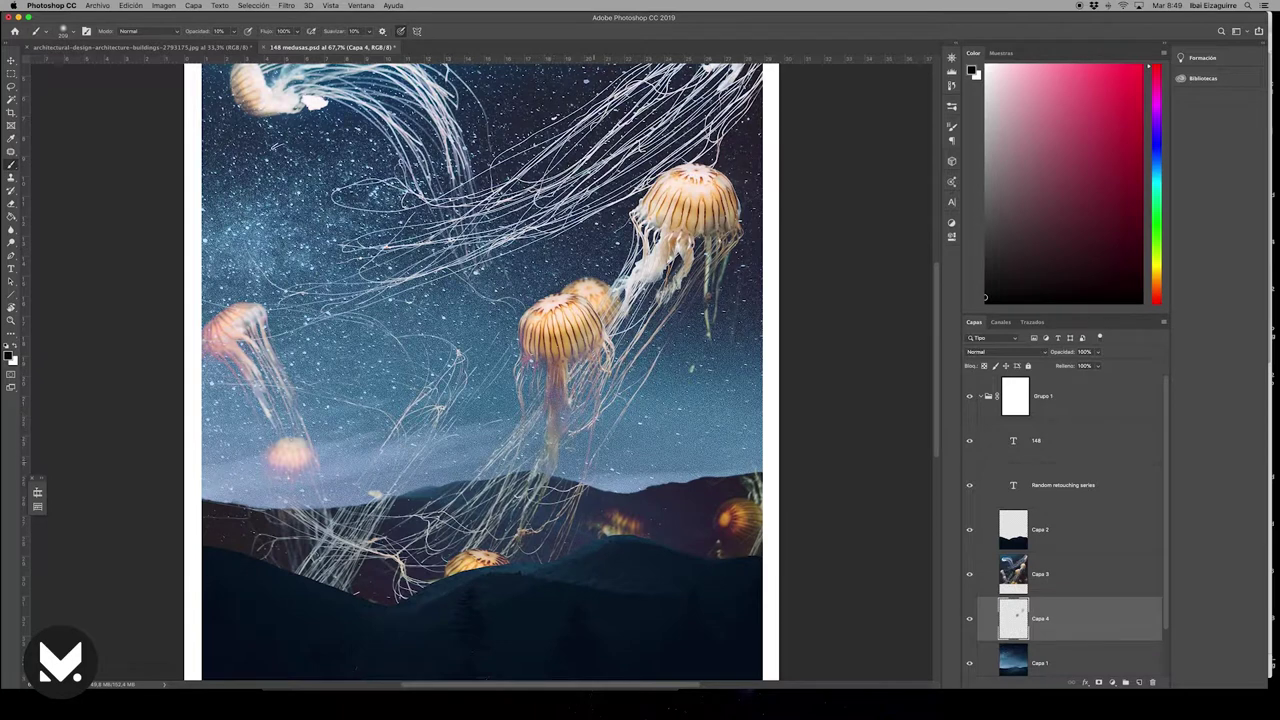
scroll(558, 368, left, 3)
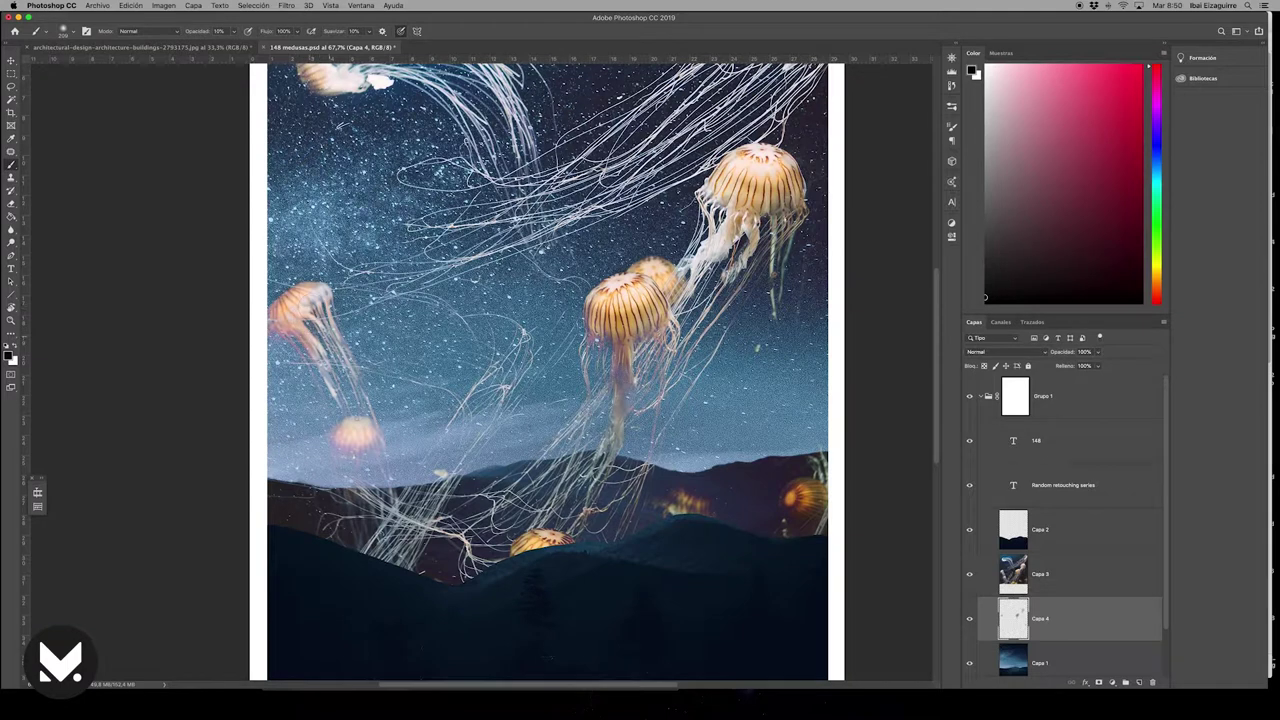
drag(335, 470, 385, 468)
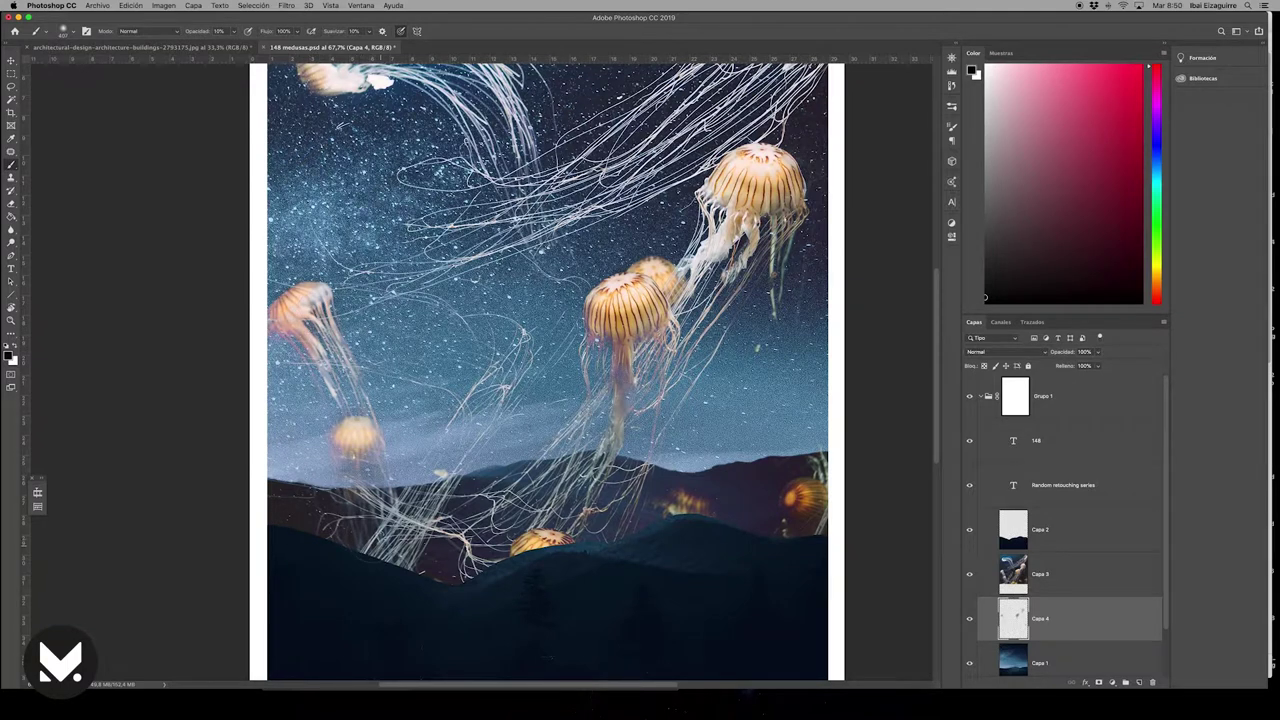
scroll(362, 363, down, 3)
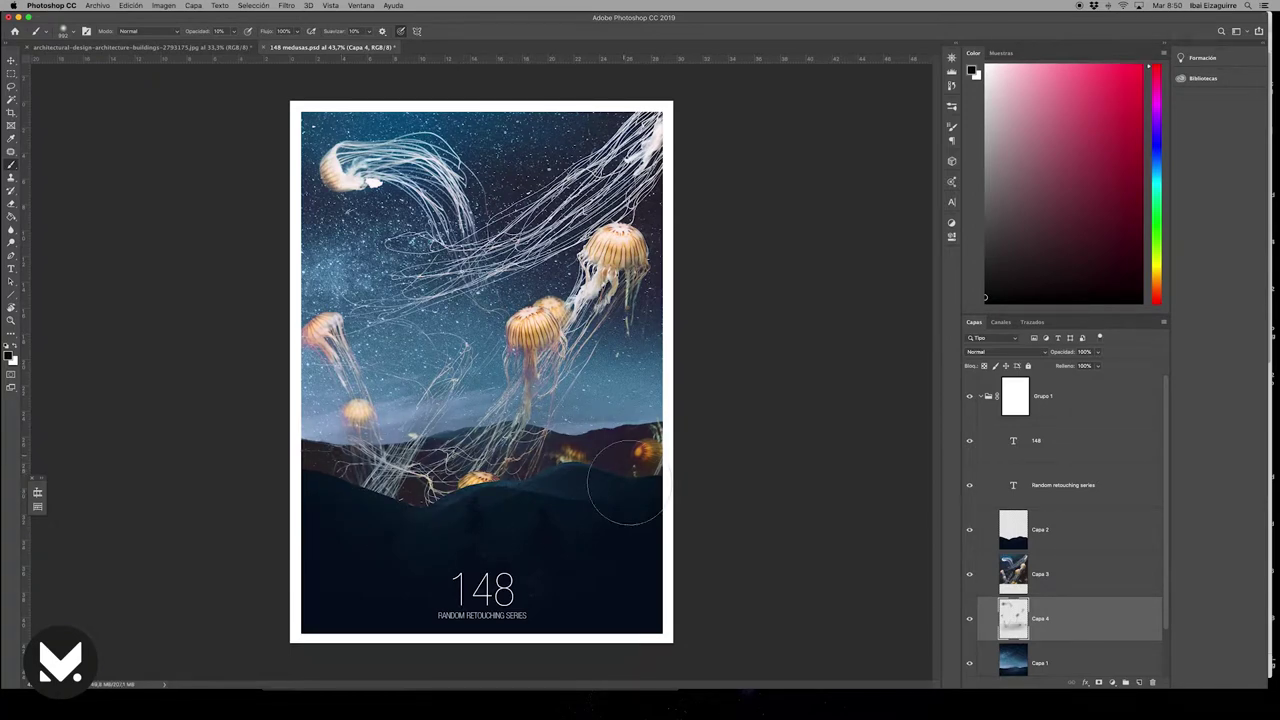
scroll(550, 492, up, 5)
Add a layer mask to Capa 2 and paint black to lower the ridge over the jellyfish.
click(1060, 549)
click(1098, 682)
key(b)
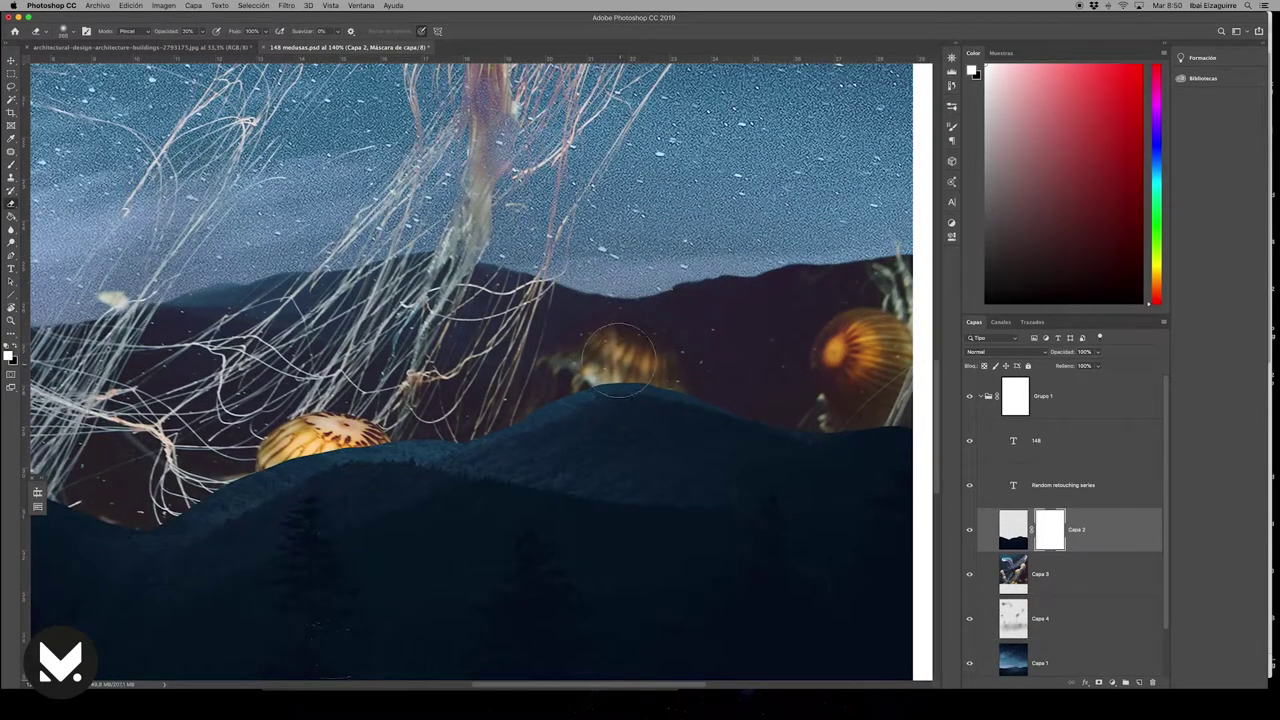
mouse_move(497, 405)
mouse_down()
mouse_move(560, 403)
mouse_move(486, 432)
mouse_up()
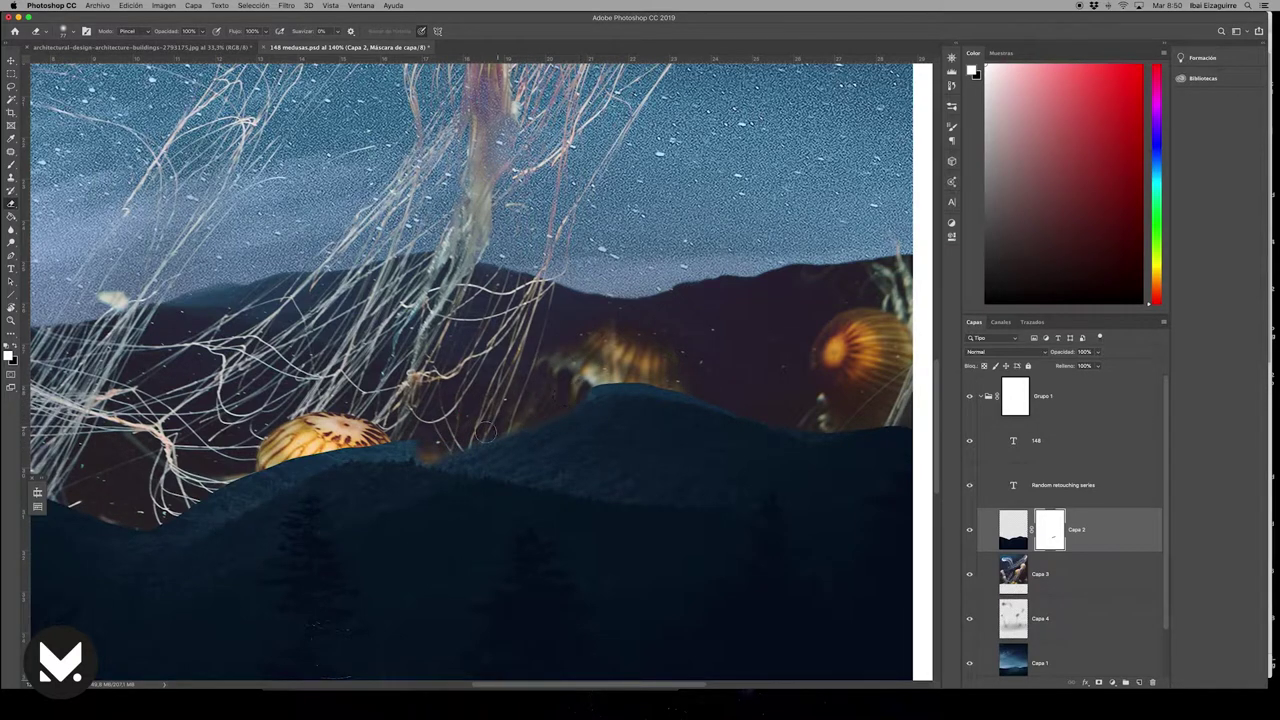
drag(583, 390, 687, 388)
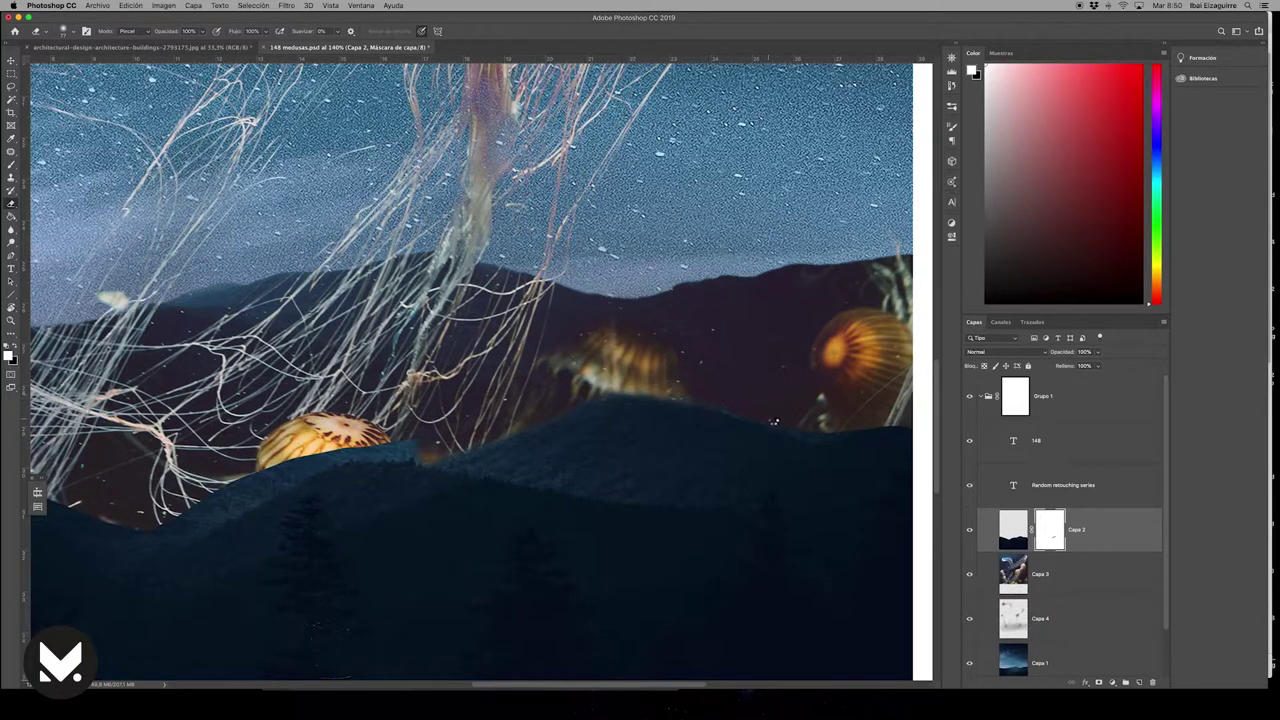
drag(430, 450, 340, 455)
scroll(391, 467, left, 10)
scroll(391, 467, down, 3)
mouse_move(529, 400)
mouse_down()
mouse_move(471, 429)
mouse_move(628, 370)
mouse_move(525, 415)
mouse_up()
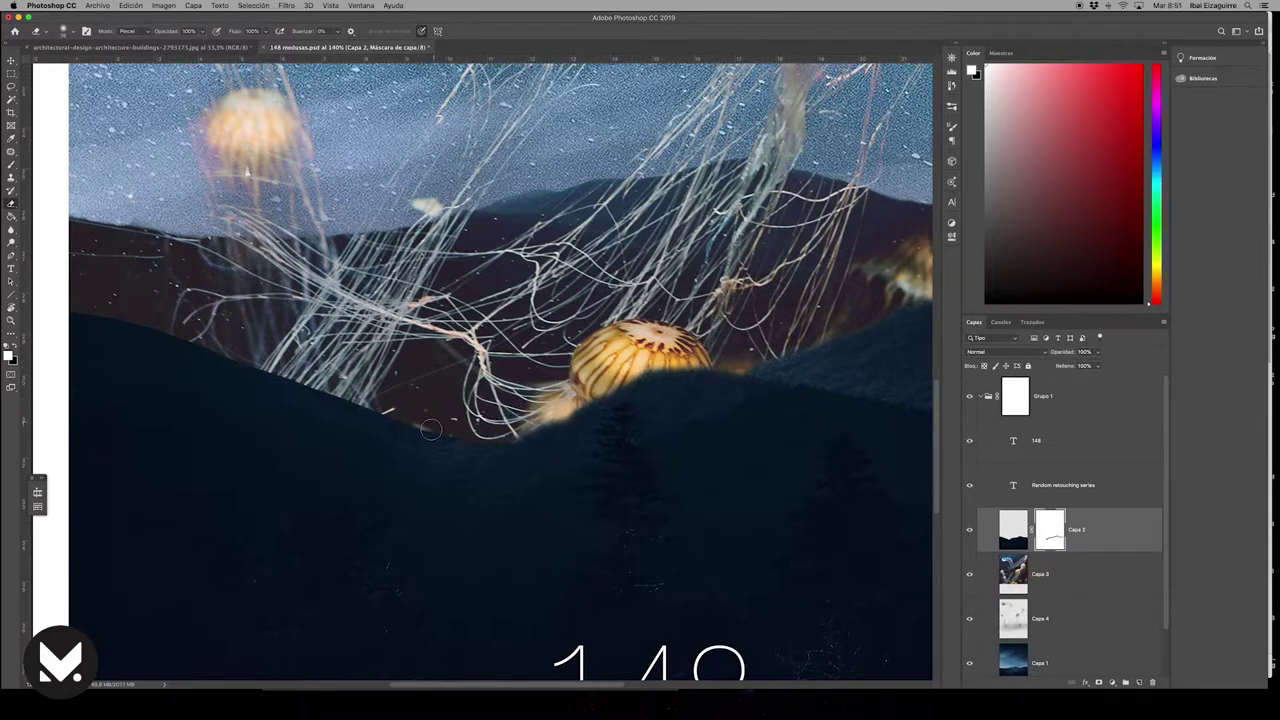
Rotate the view to mask along the slanted ridge revealing tentacles, then reset rotation.
key(r)
mouse_move(194, 486)
mouse_down()
mouse_move(574, 443)
mouse_move(380, 470)
mouse_up()
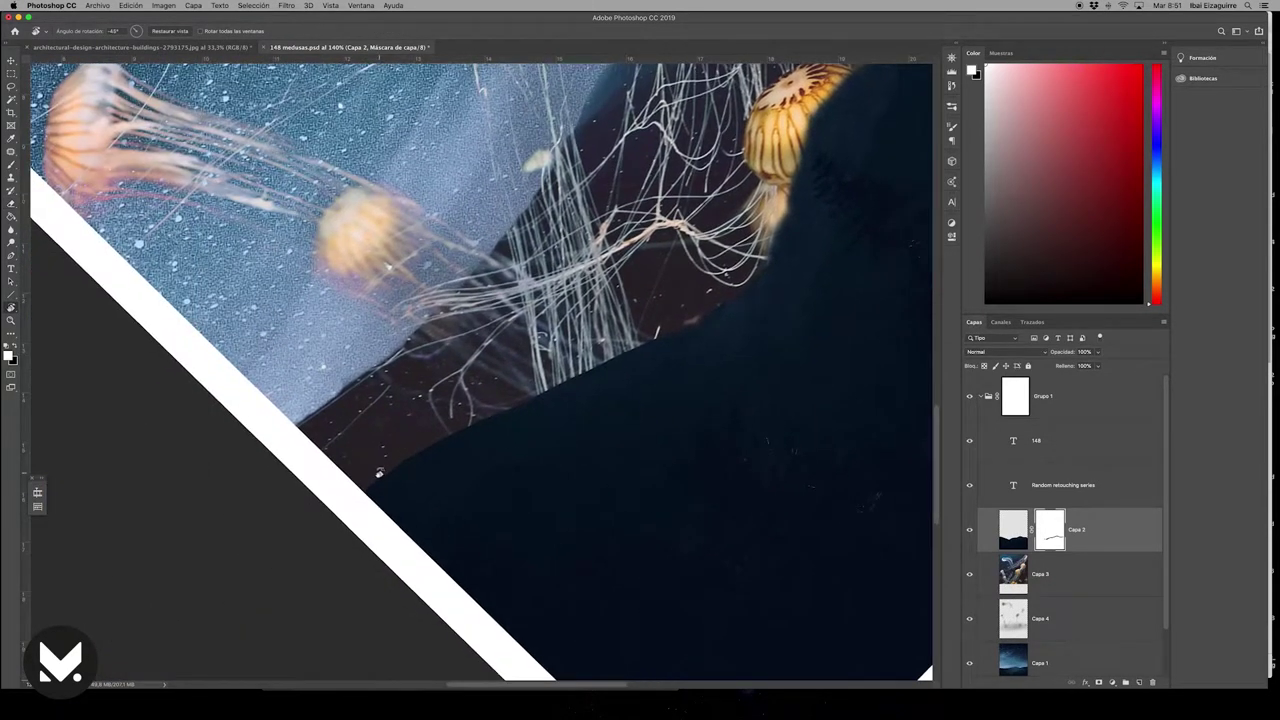
mouse_move(475, 403)
mouse_down()
mouse_move(679, 317)
mouse_move(663, 318)
mouse_up()
scroll(730, 285, down, 5)
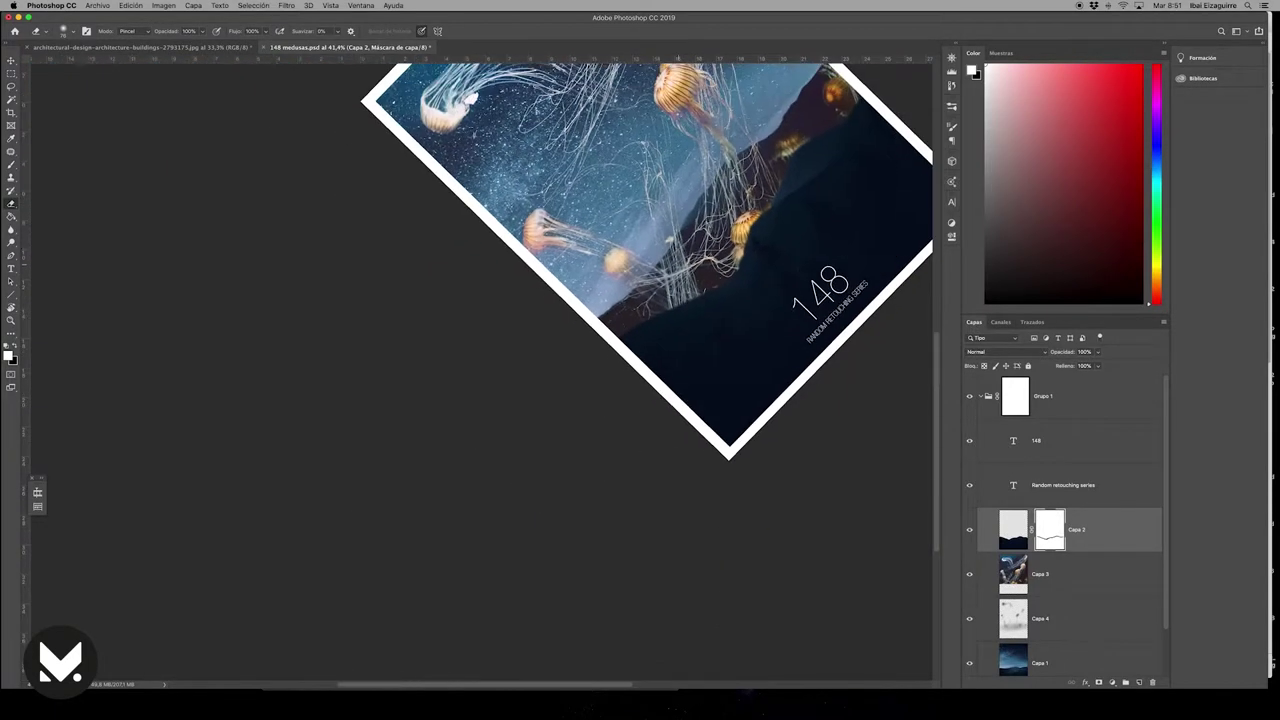
key(r)
key(Escape)
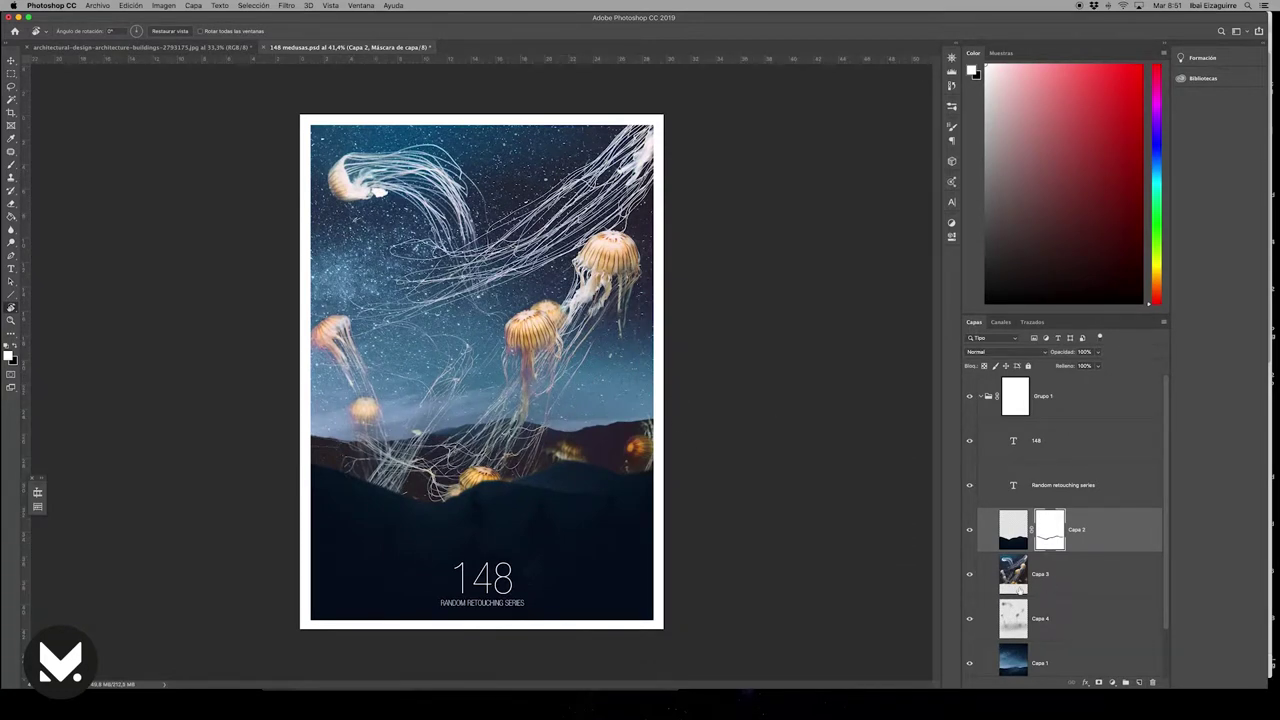
Erase part of the painted haze on Capa 4 with a soft eraser.
click(1054, 579)
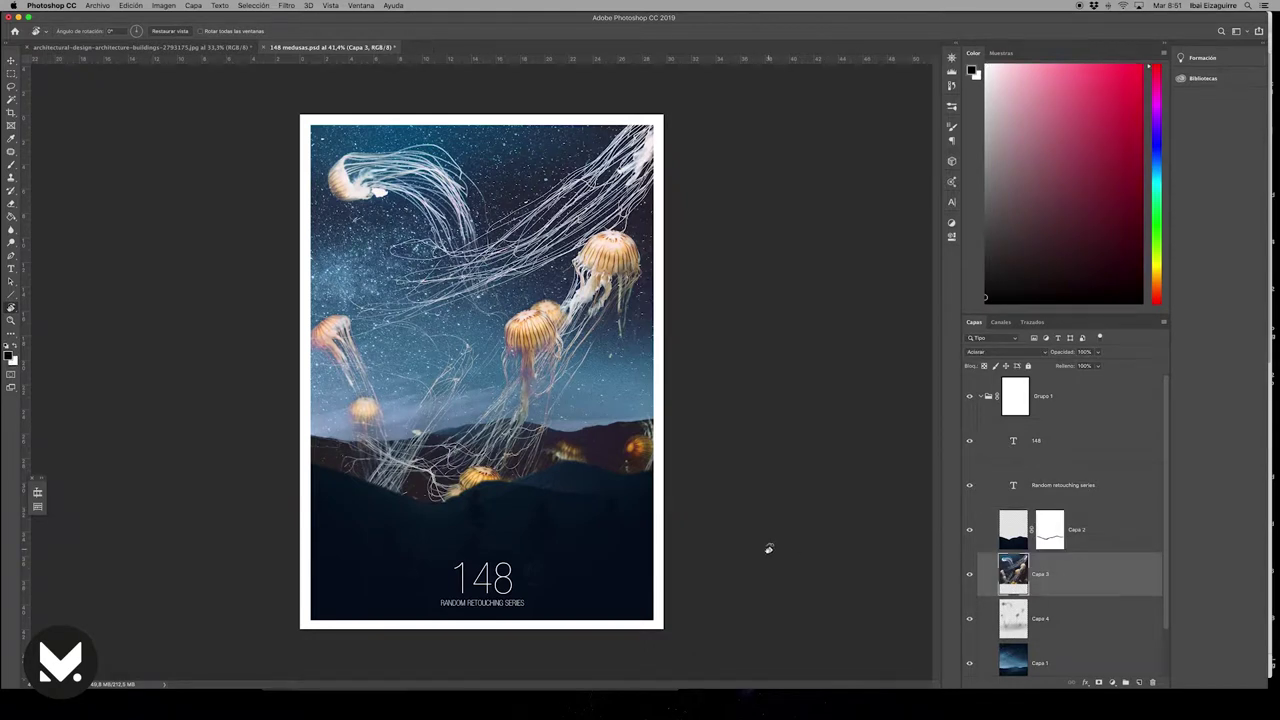
click(1067, 618)
key(e)
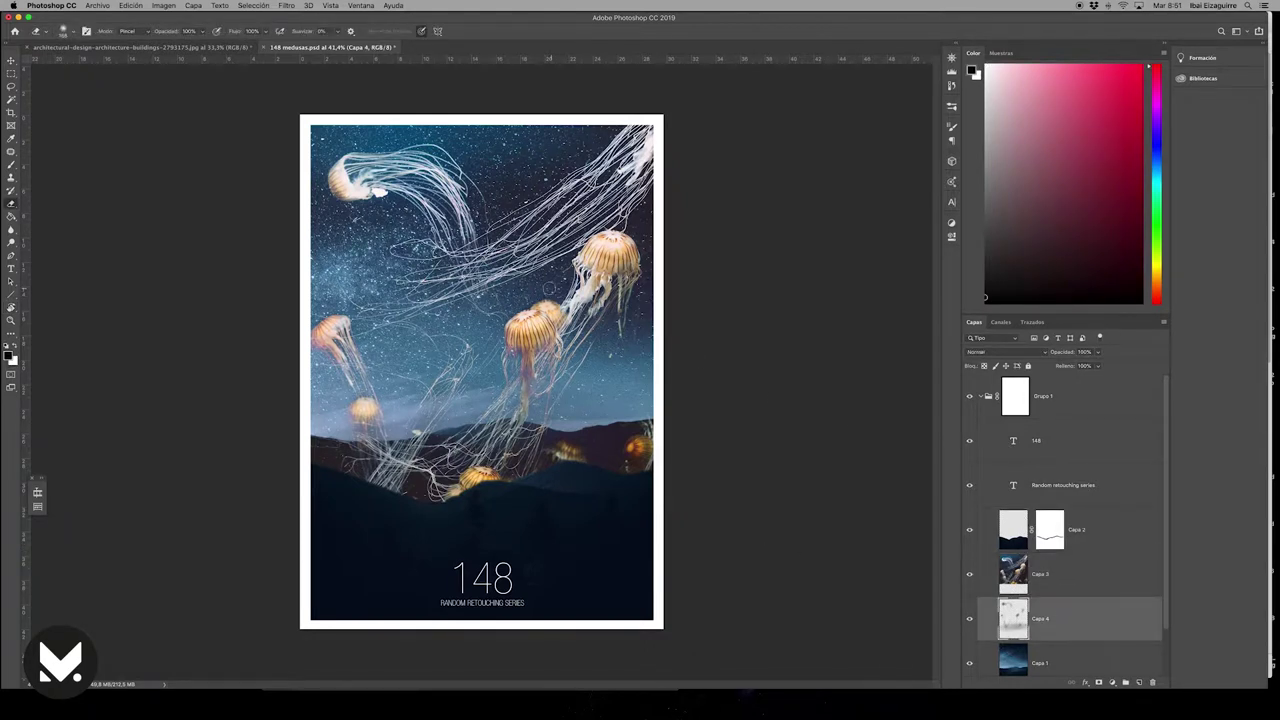
drag(538, 290, 522, 304)
Paint a sampled orange glow on a new Capa 5 above the mountains, blended as Luz suave.
click(1096, 534)
key(b)
click(1139, 681)
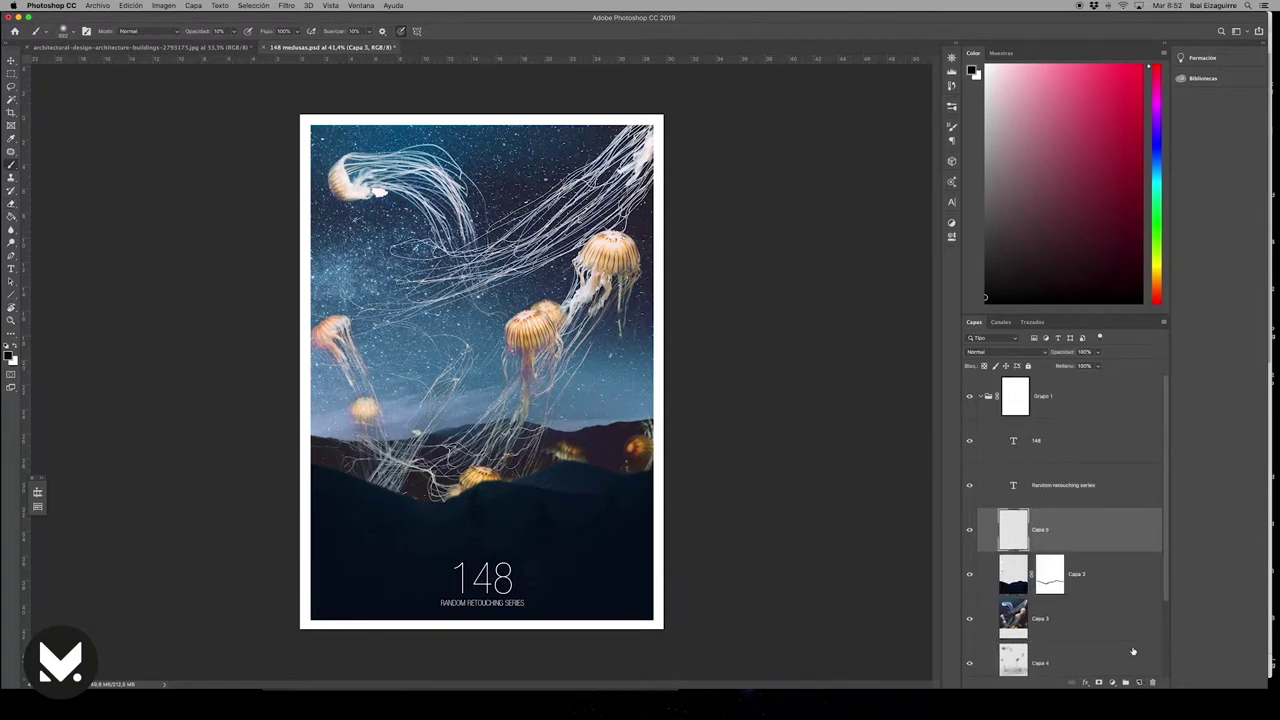
alt+click(525, 335)
click(1005, 351)
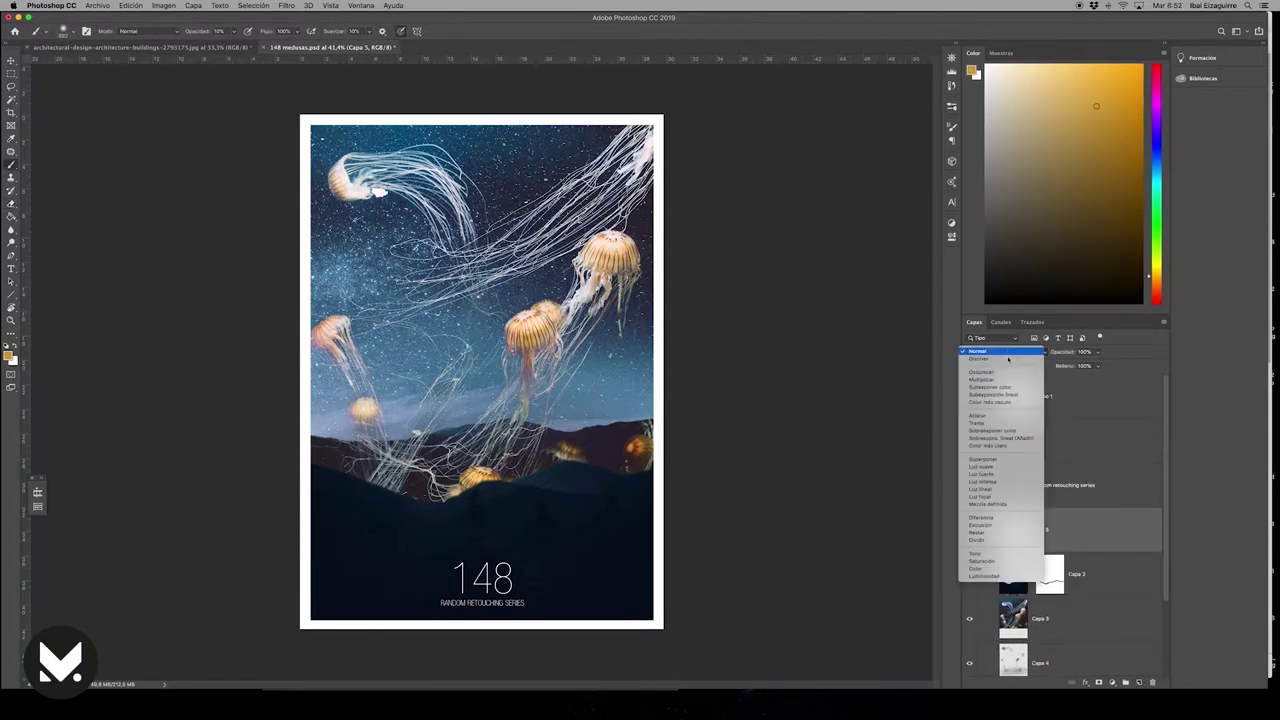
click(1001, 417)
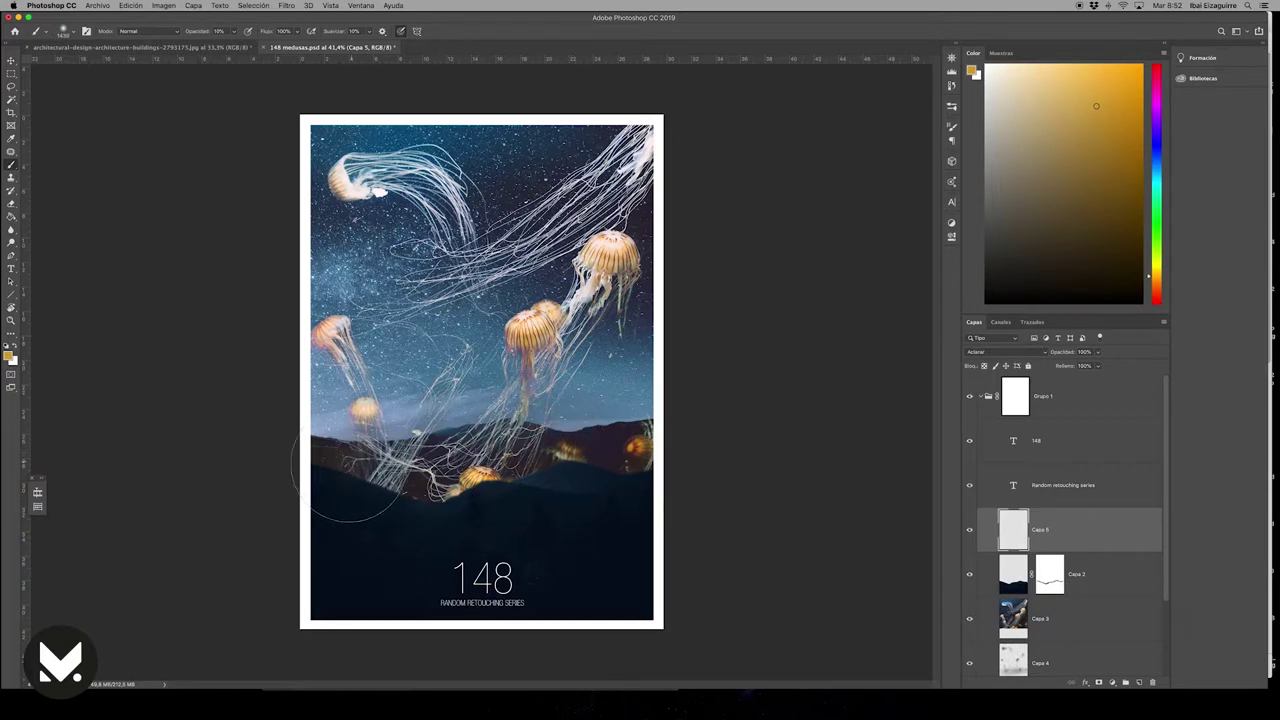
drag(441, 490, 590, 470)
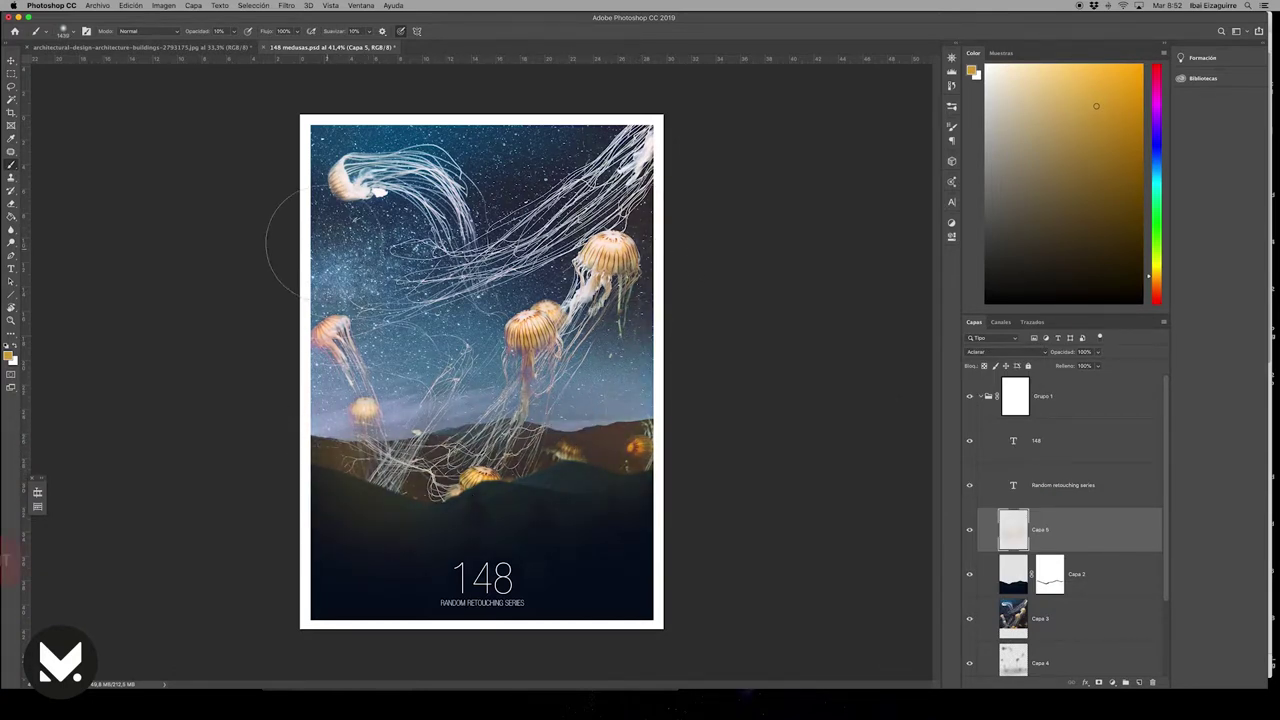
drag(520, 457, 465, 347)
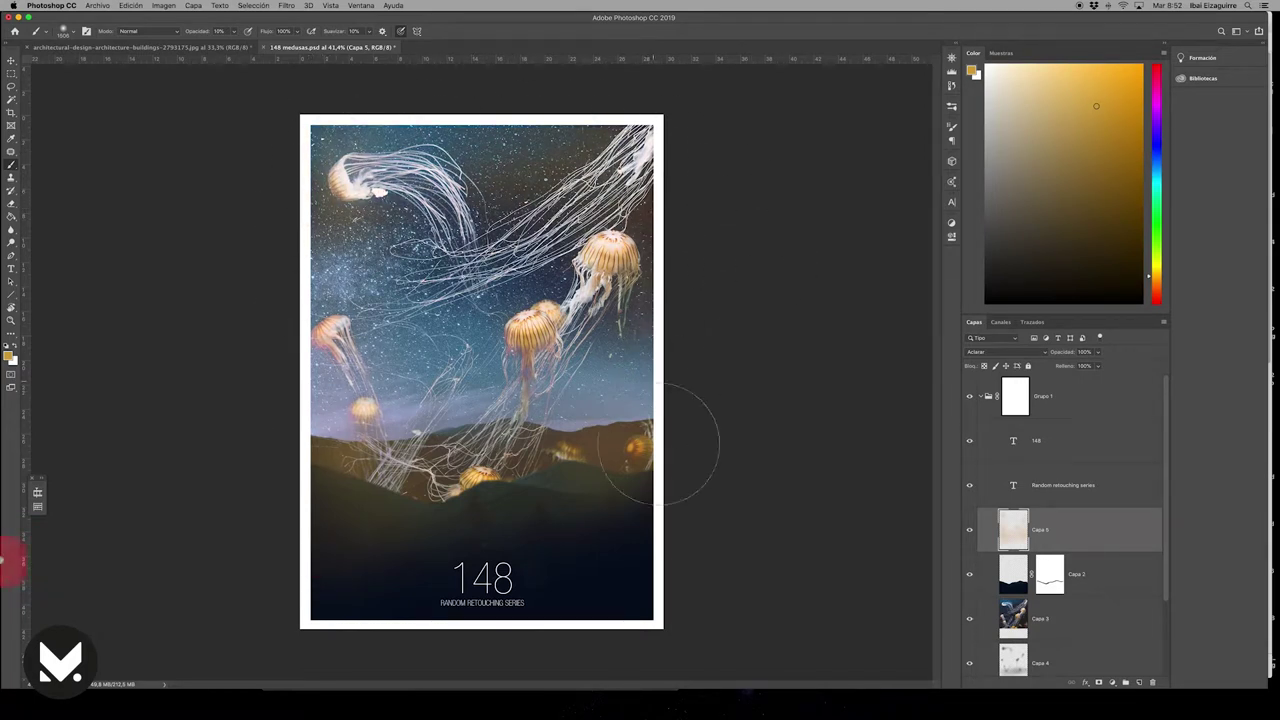
click(1040, 352)
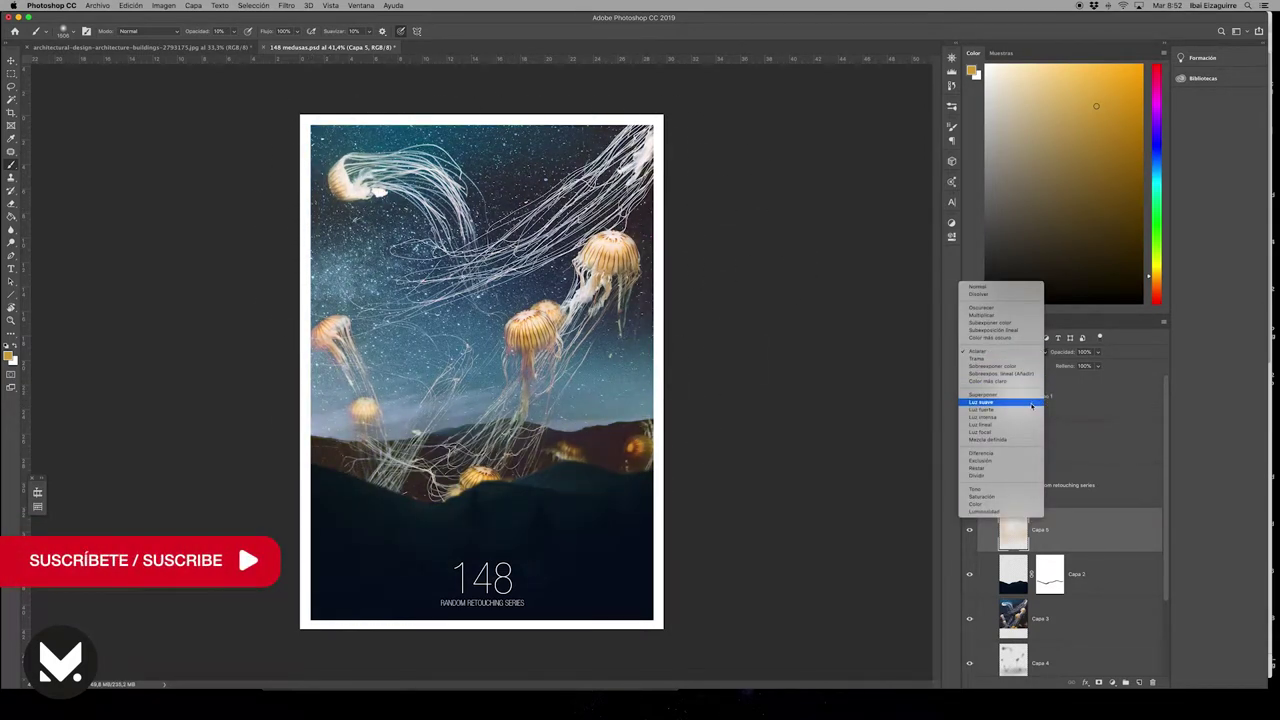
click(1031, 403)
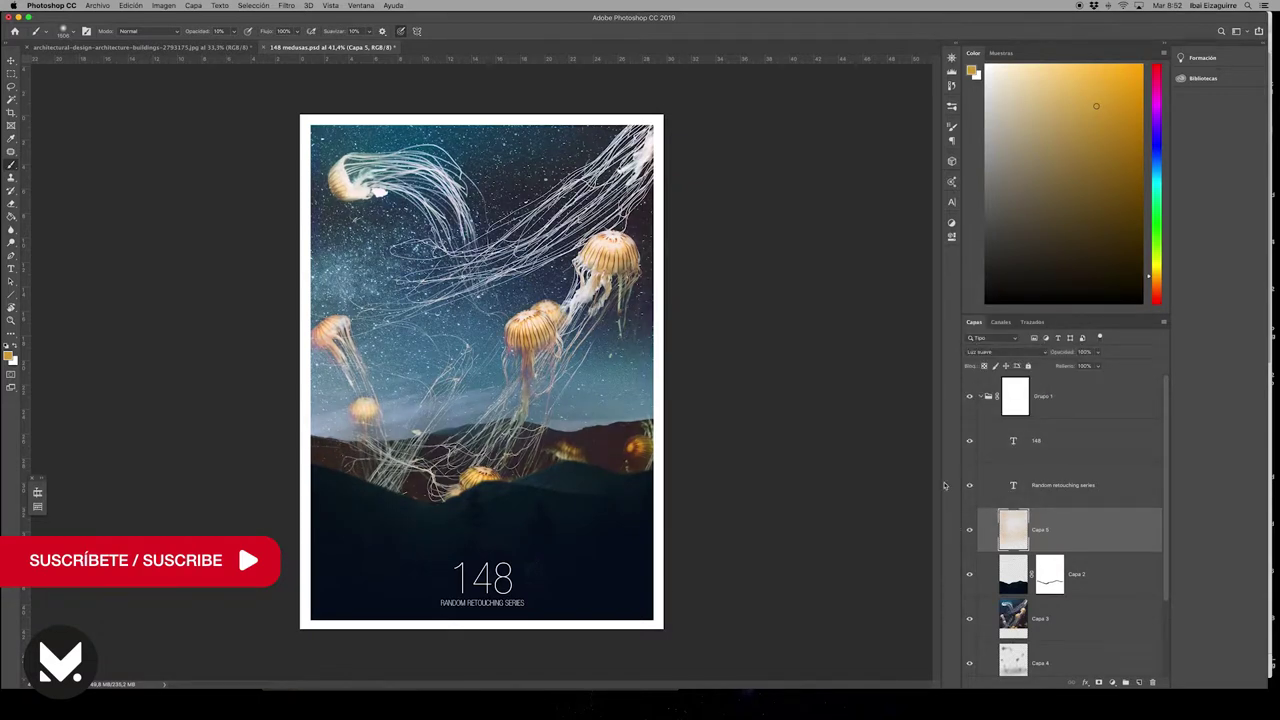
Add a Filtro de fotografía adjustment layer set to Amarillo oscuro, then reselect Capa 2.
click(1112, 682)
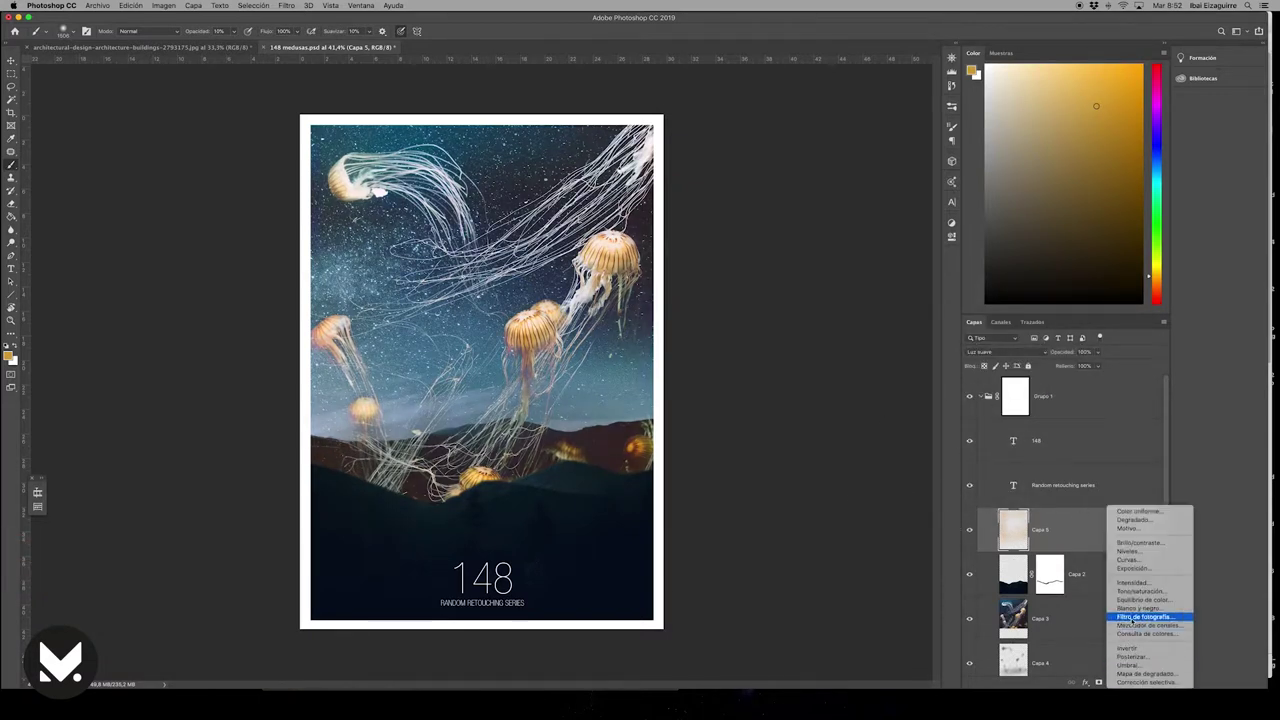
click(1130, 621)
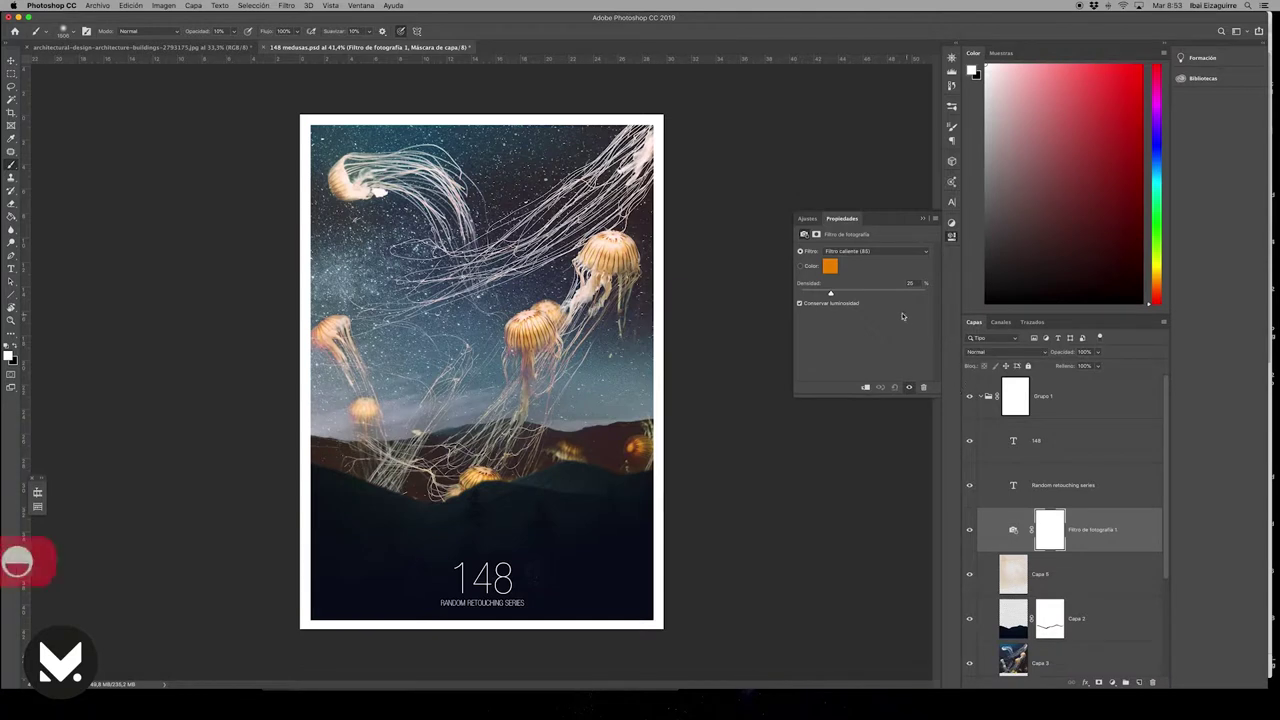
click(862, 251)
click(862, 258)
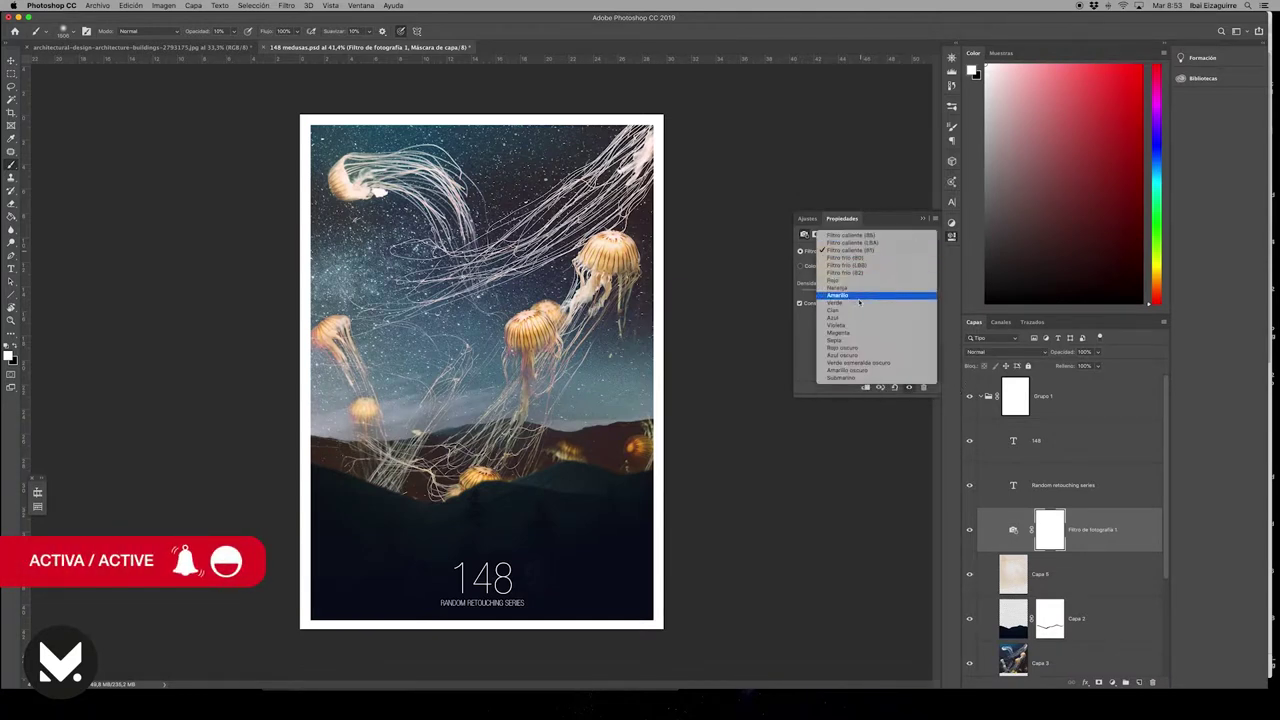
click(847, 366)
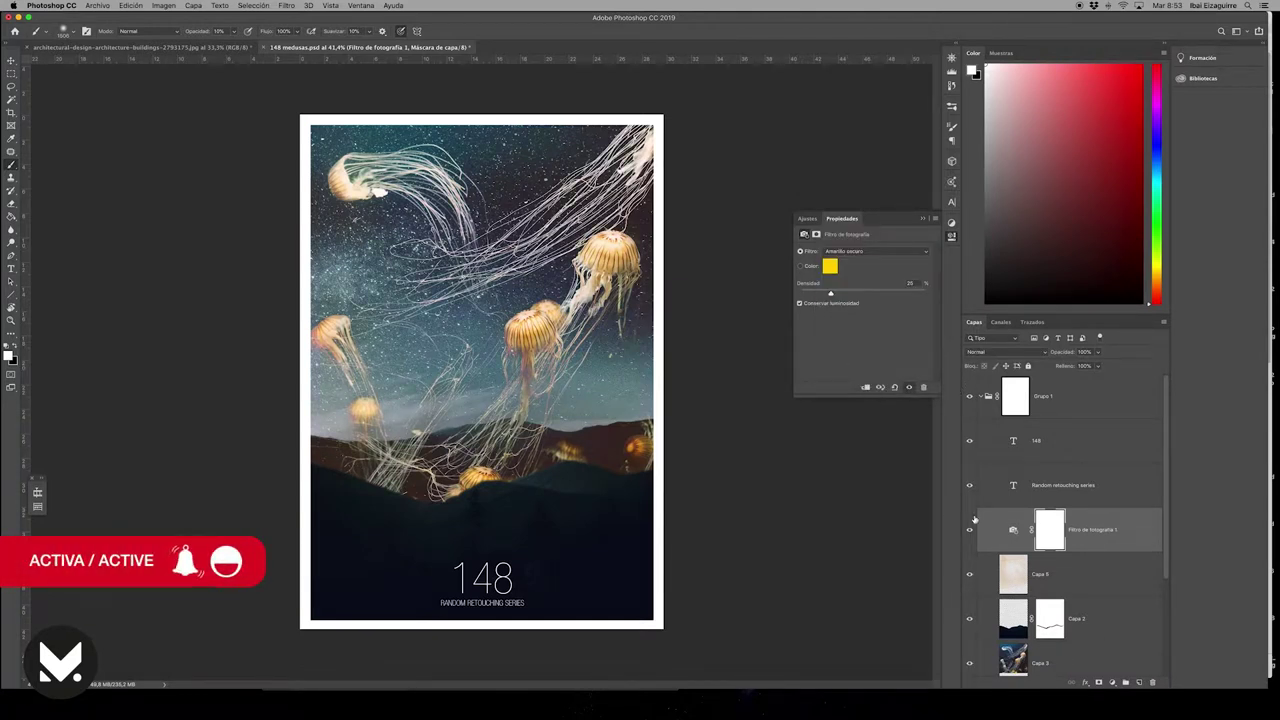
click(1078, 618)
click(1112, 682)
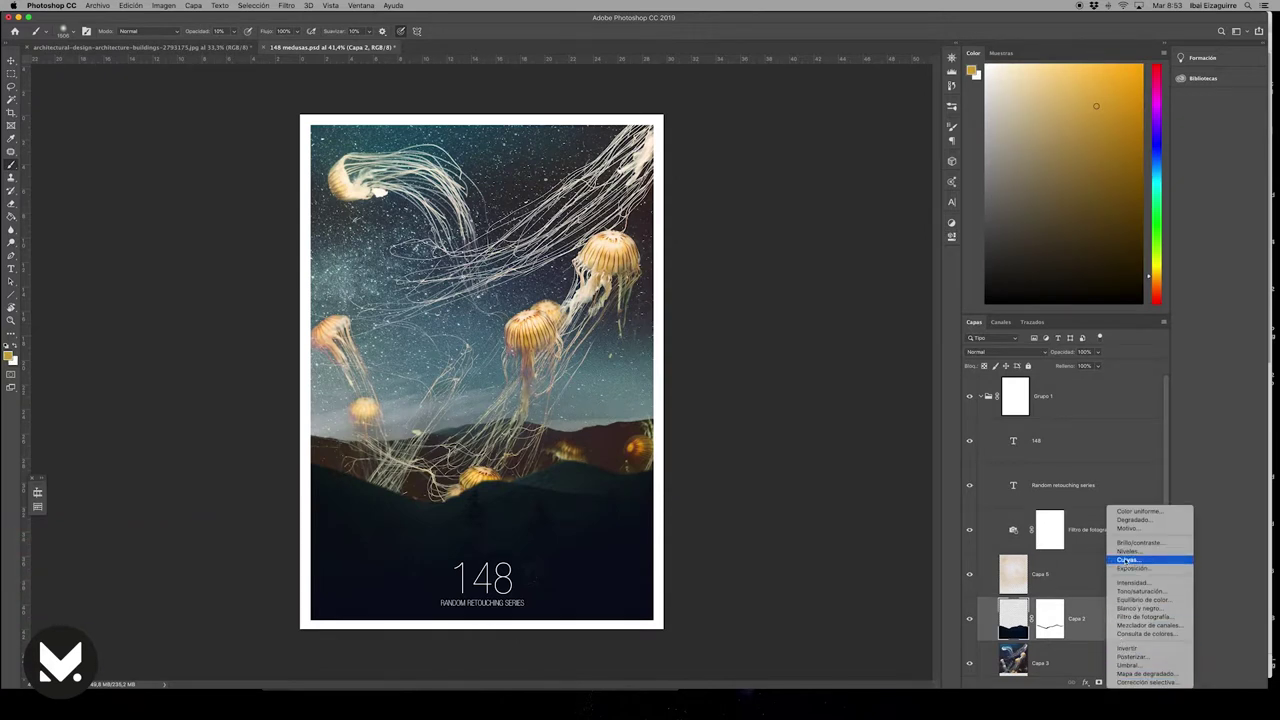
Add a Niveles adjustment clipped to Capa 2 and set its midtones to 1,29.
click(1128, 551)
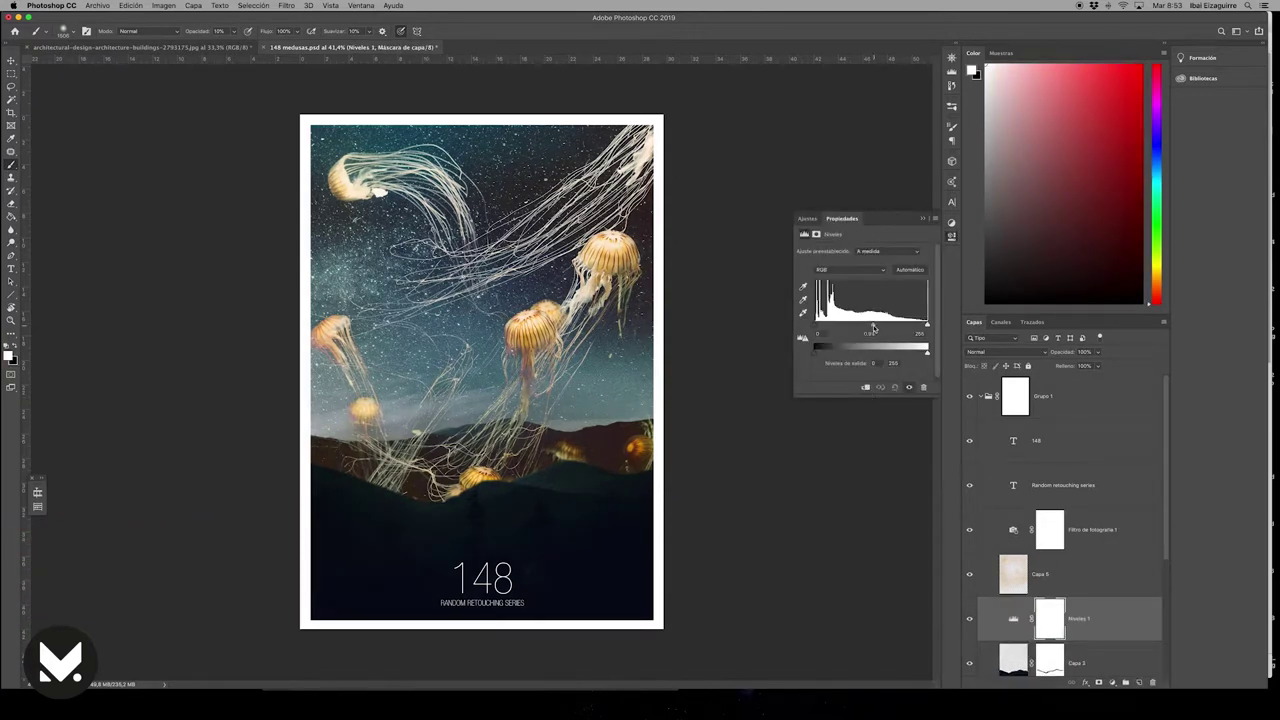
click(865, 388)
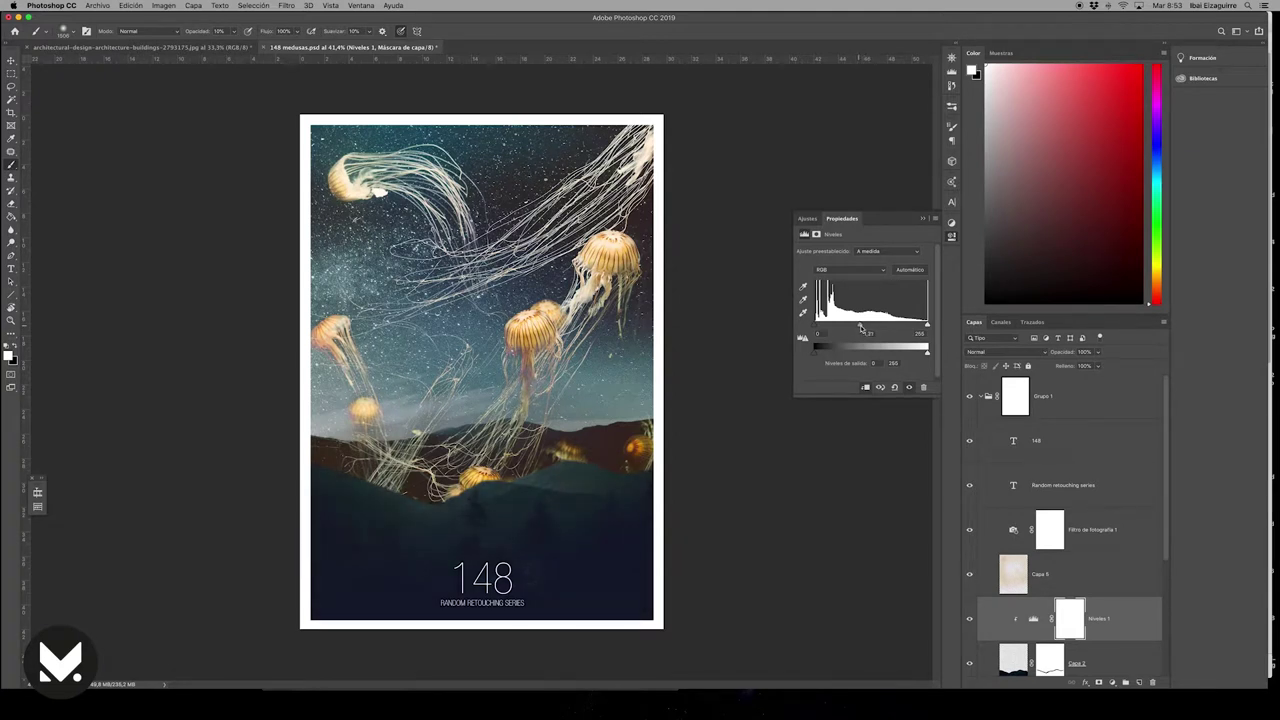
drag(818, 327, 819, 328)
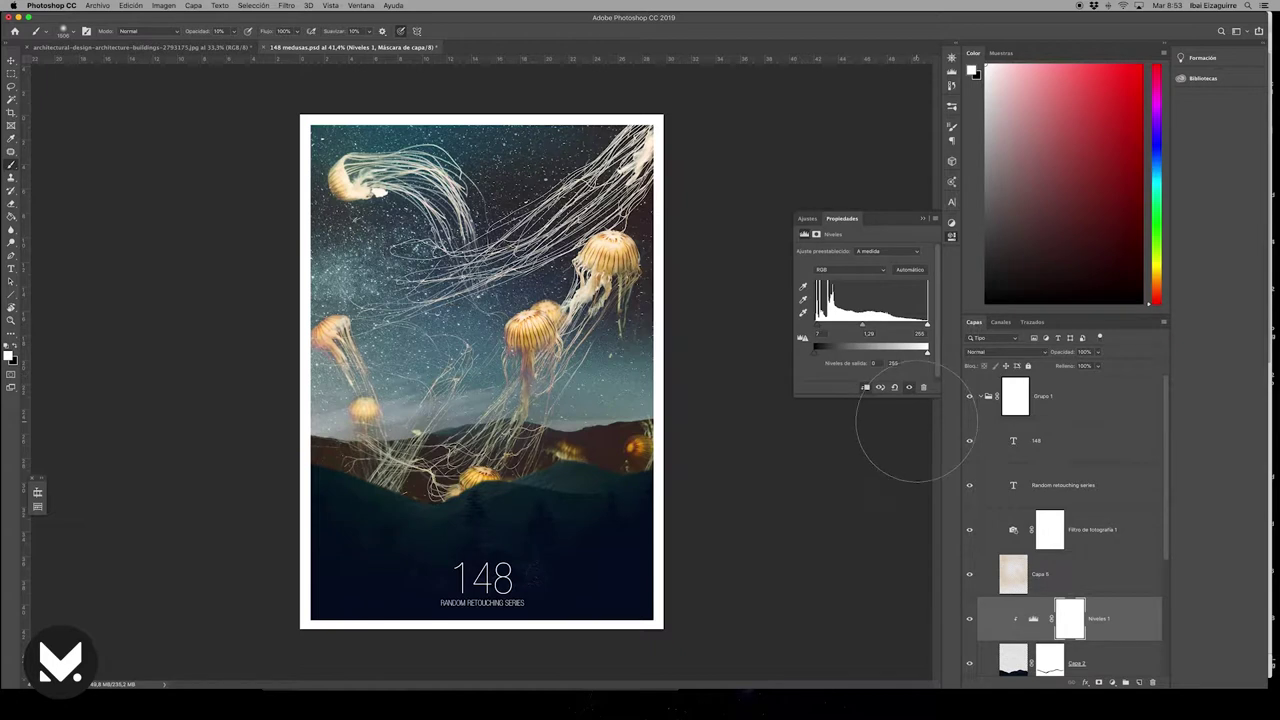
Add a clipped Filtro cálido (85) photo filter at about 78% density, then select Capa 2's mask.
click(1113, 683)
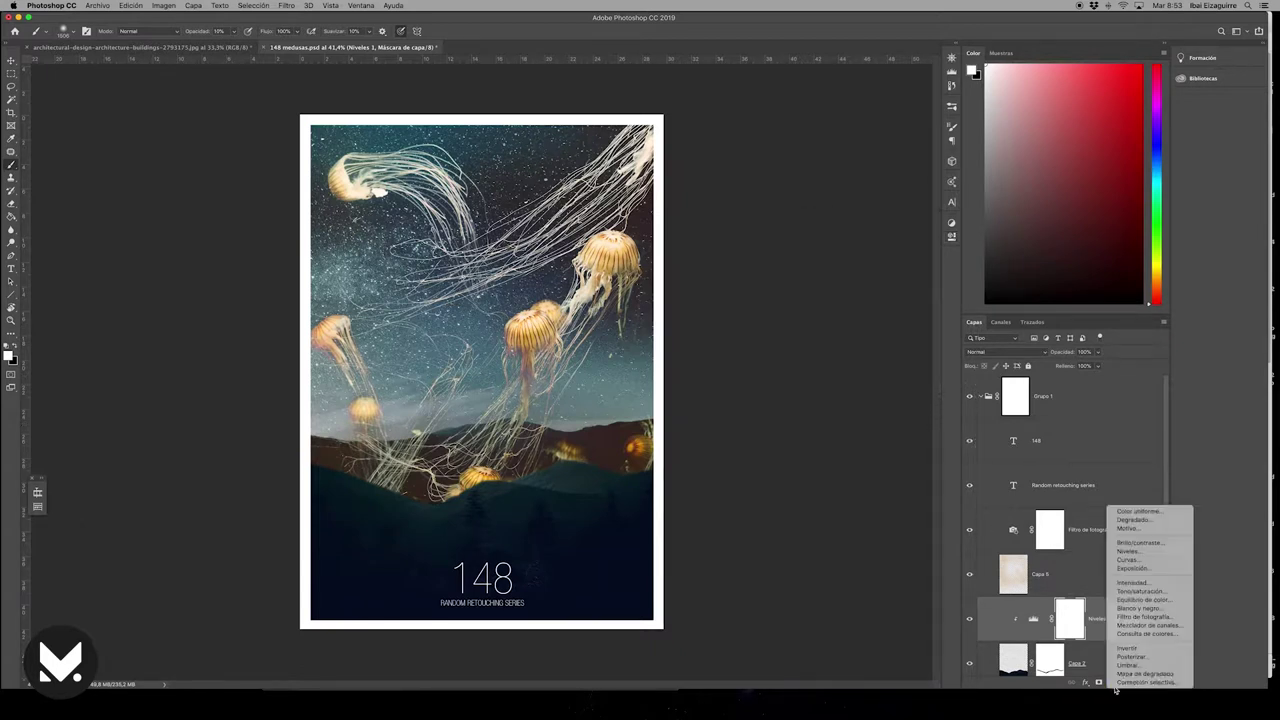
click(1145, 616)
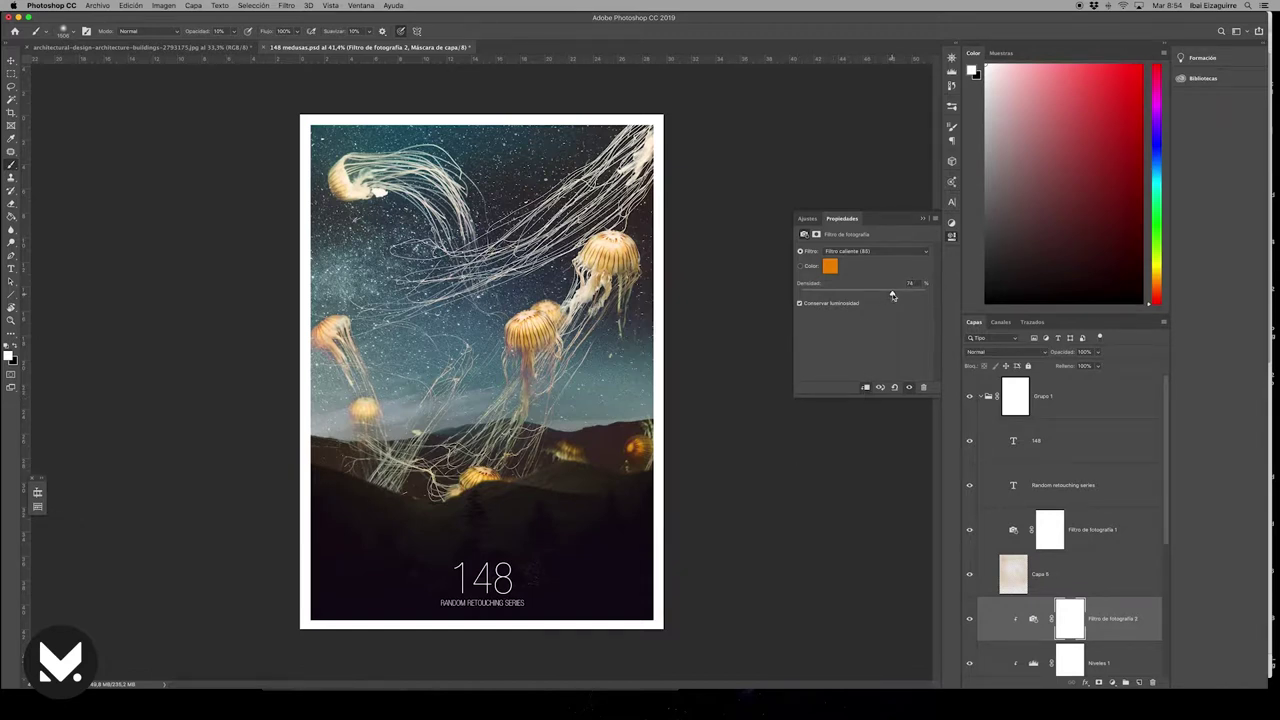
scroll(1089, 548, down, 3)
click(1050, 597)
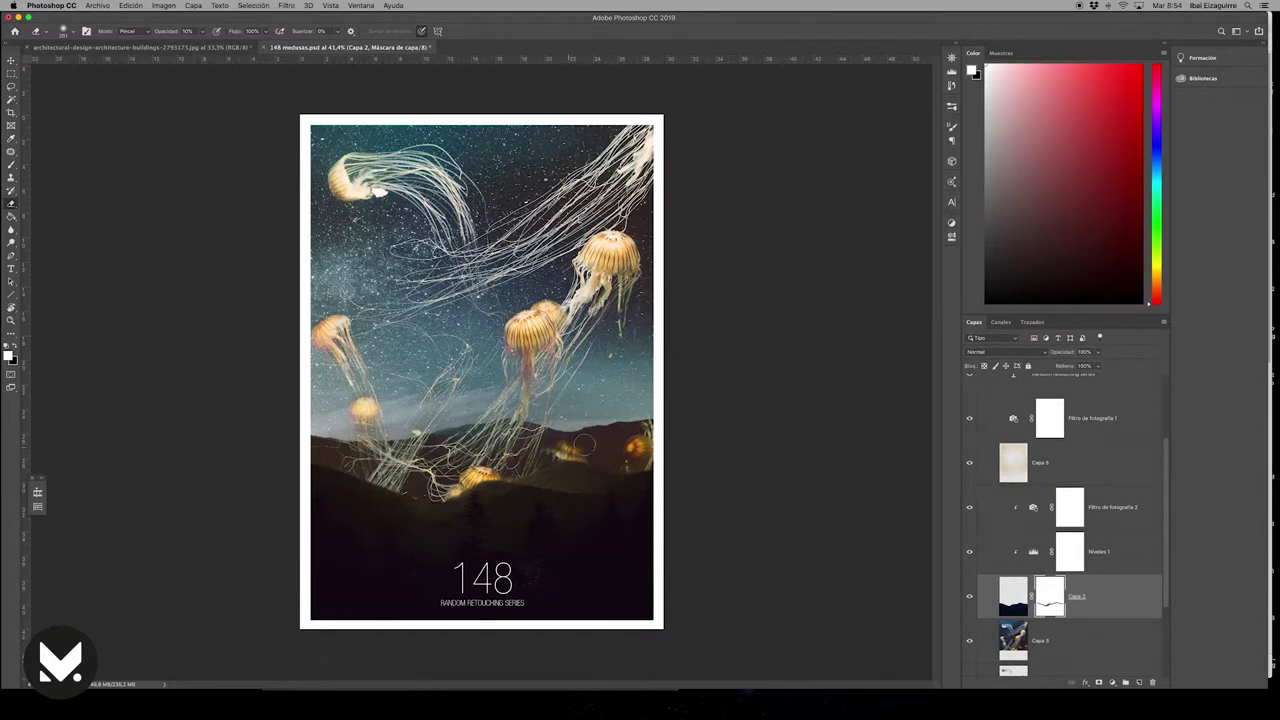
Undo the last change and move the selected poster layers a few pixels down.
key(ctrl+z)
key(ctrl+z)
scroll(581, 420, down, 2)
key(v)
scroll(1080, 600, down, 2)
click(1040, 471)
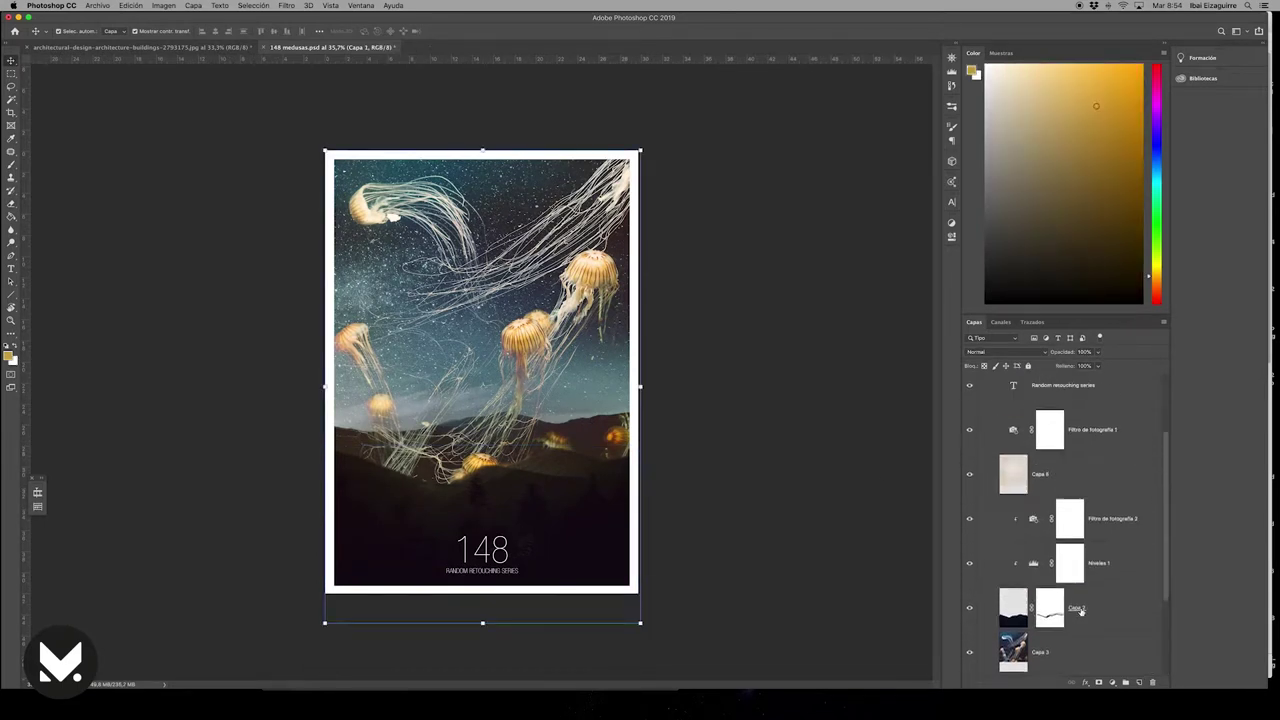
scroll(1085, 520, up, 2)
click(1090, 502)
key(ctrl+t)
drag(629, 362, 629, 371)
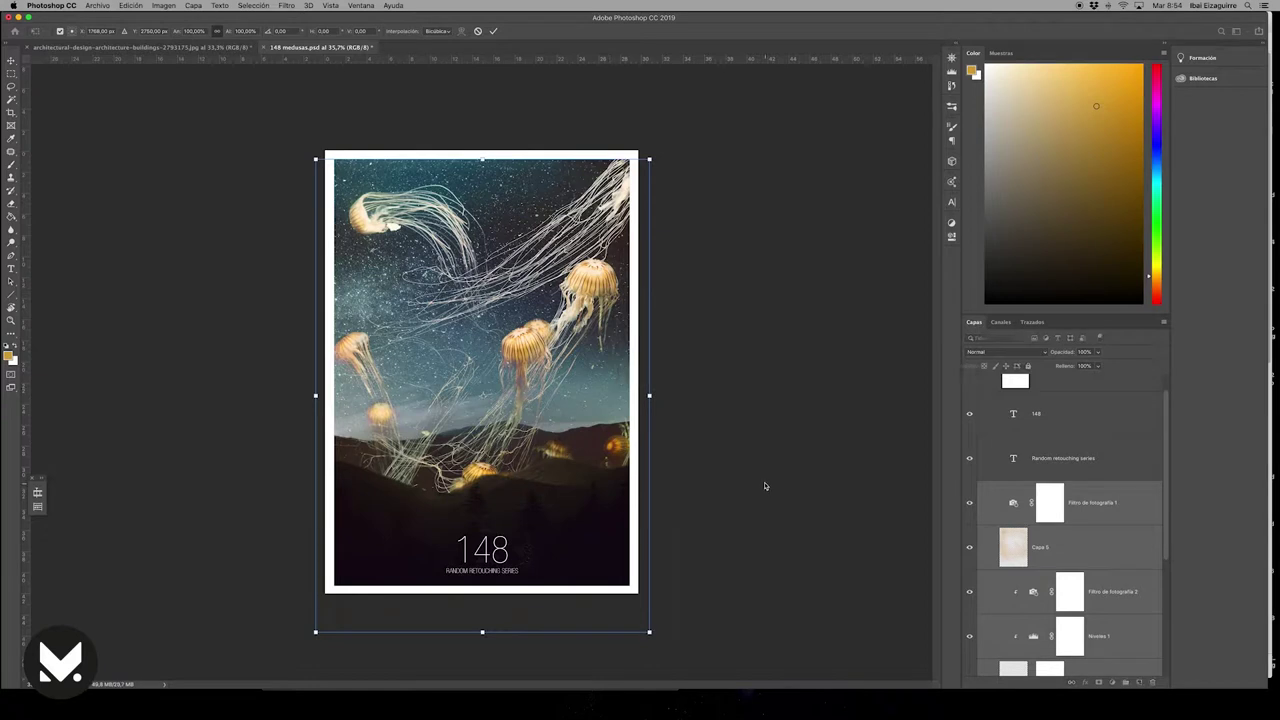
Raise the Niveles 1 output black level to lift the mountain shadows, then select Capa 2's mask.
click(1069, 636)
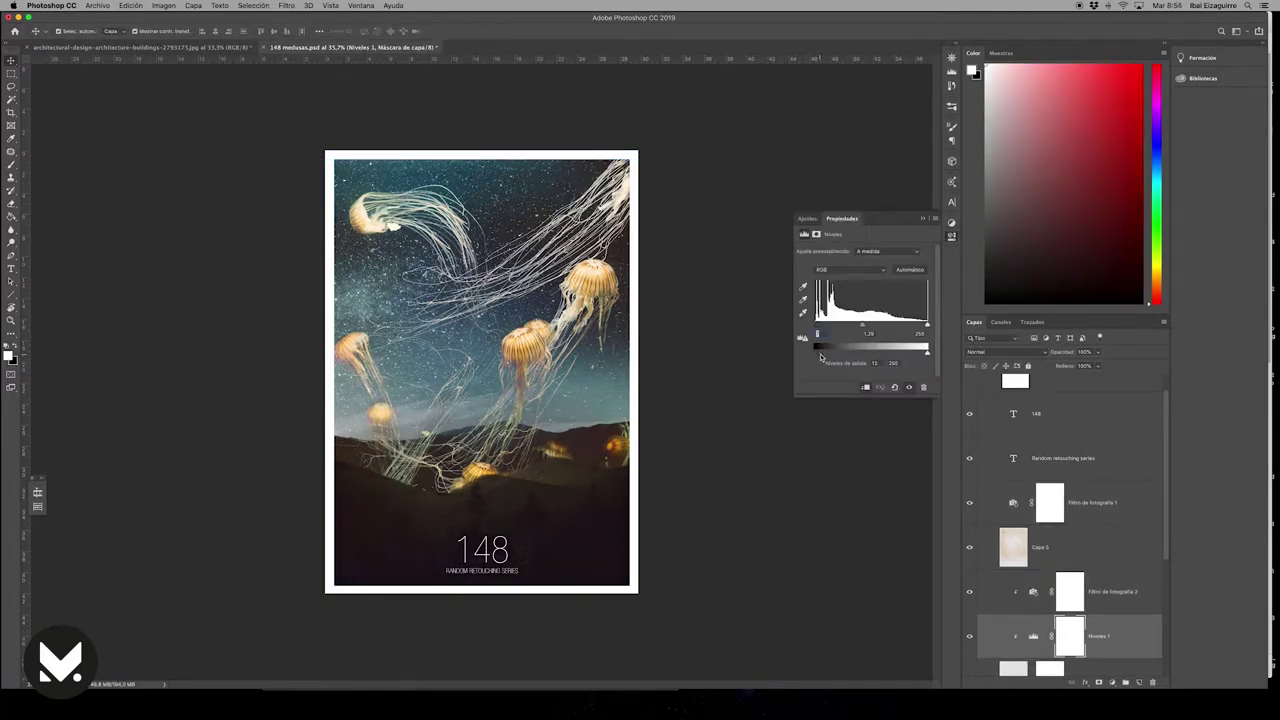
scroll(1005, 603, down, 3)
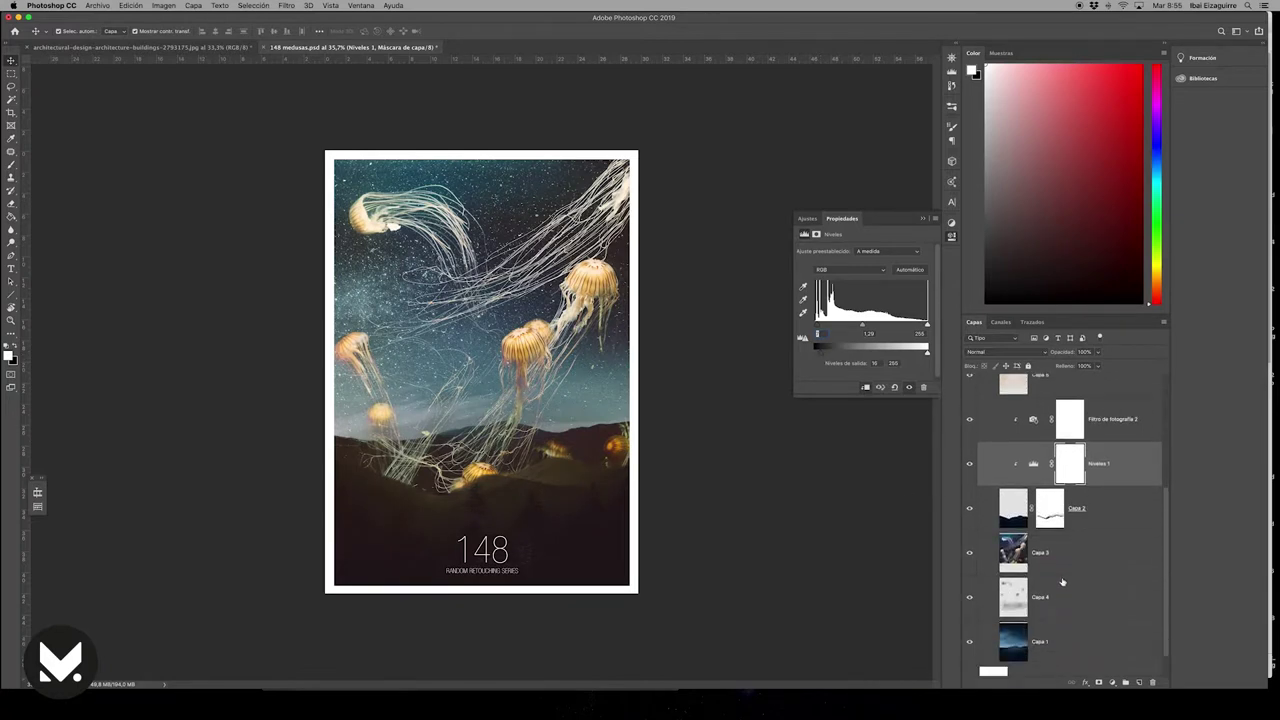
click(1049, 508)
key(b)
scroll(455, 410, up, 5)
Paint black with a small brush on Capa 2's mask over the lower jellyfish's tentacle ends.
drag(455, 410, 453, 397)
key(x)
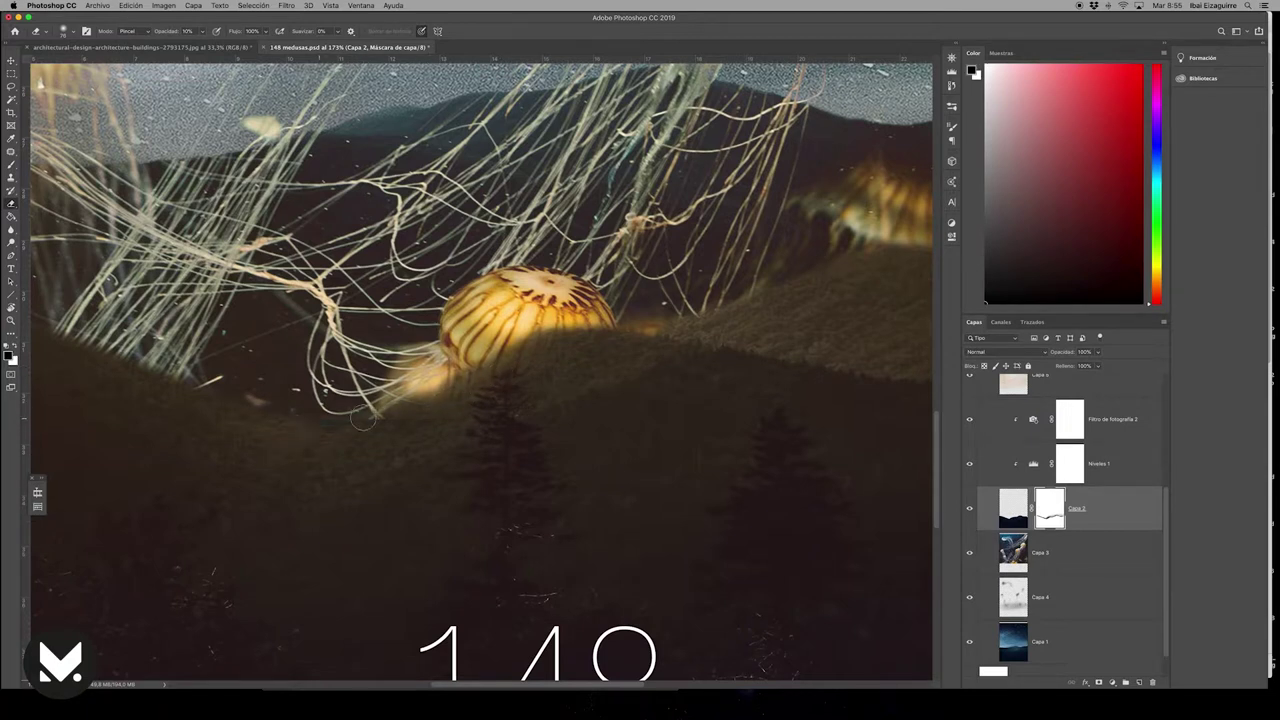
drag(424, 398, 366, 424)
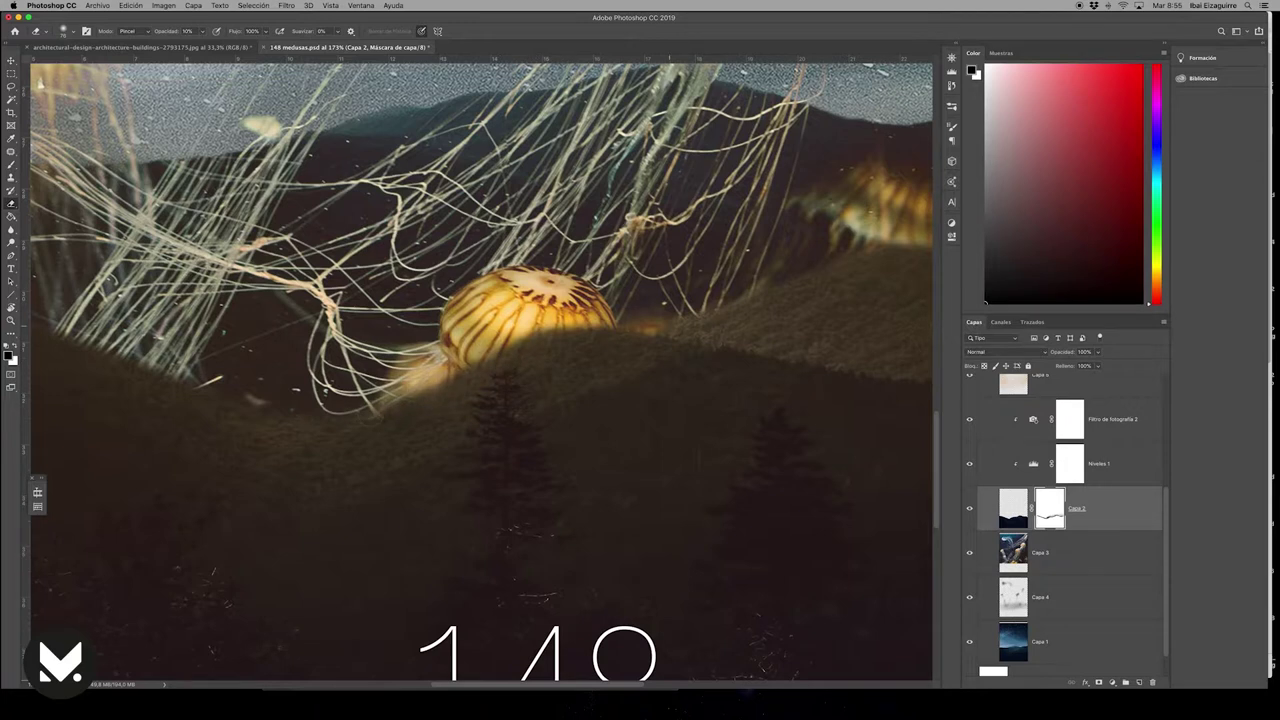
scroll(632, 370, right, 5)
scroll(632, 370, right, 5)
key(ctrl+0)
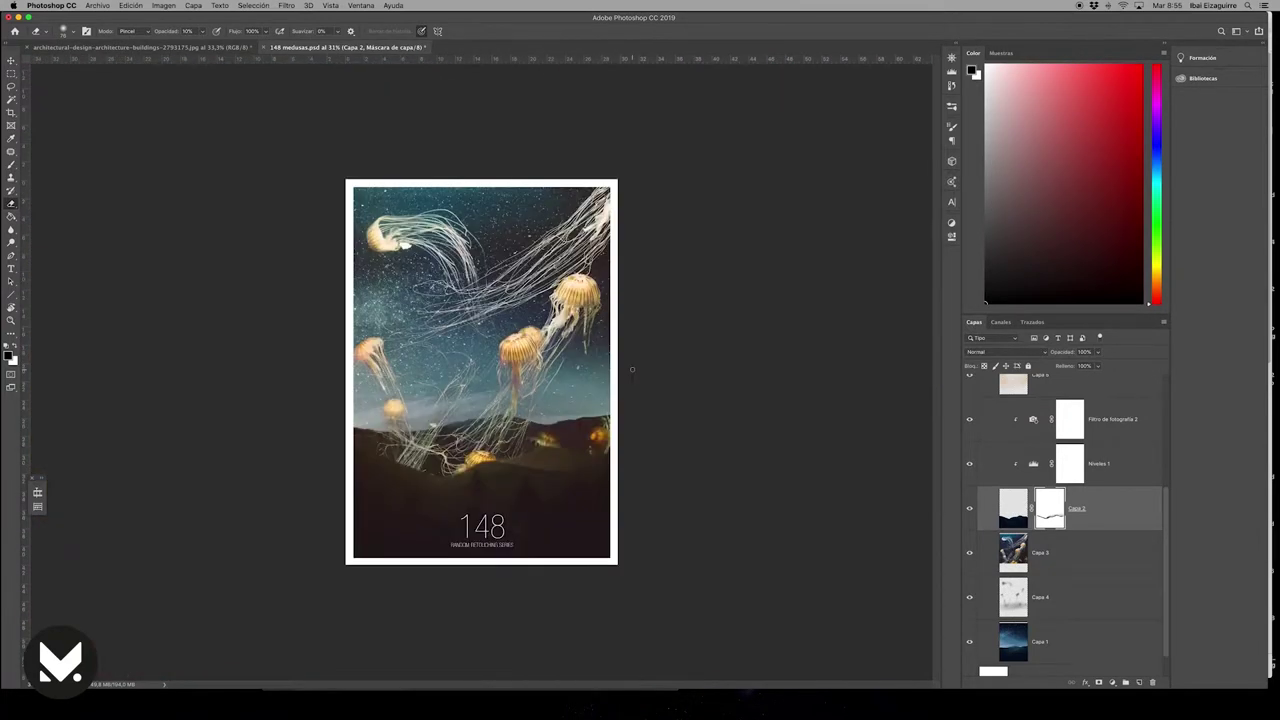
Try other colours on the first photo filter, then return it to Amarillo oscuro.
scroll(1080, 458, up, 3)
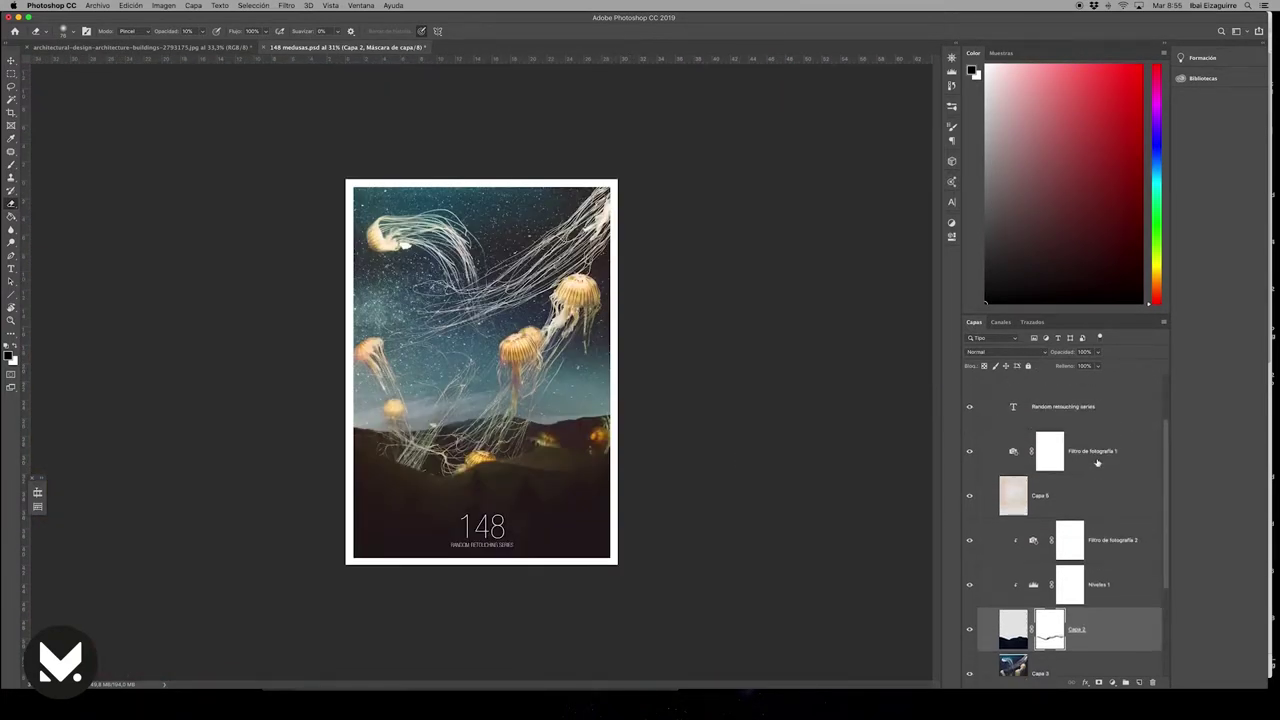
click(1090, 451)
click(968, 452)
click(951, 237)
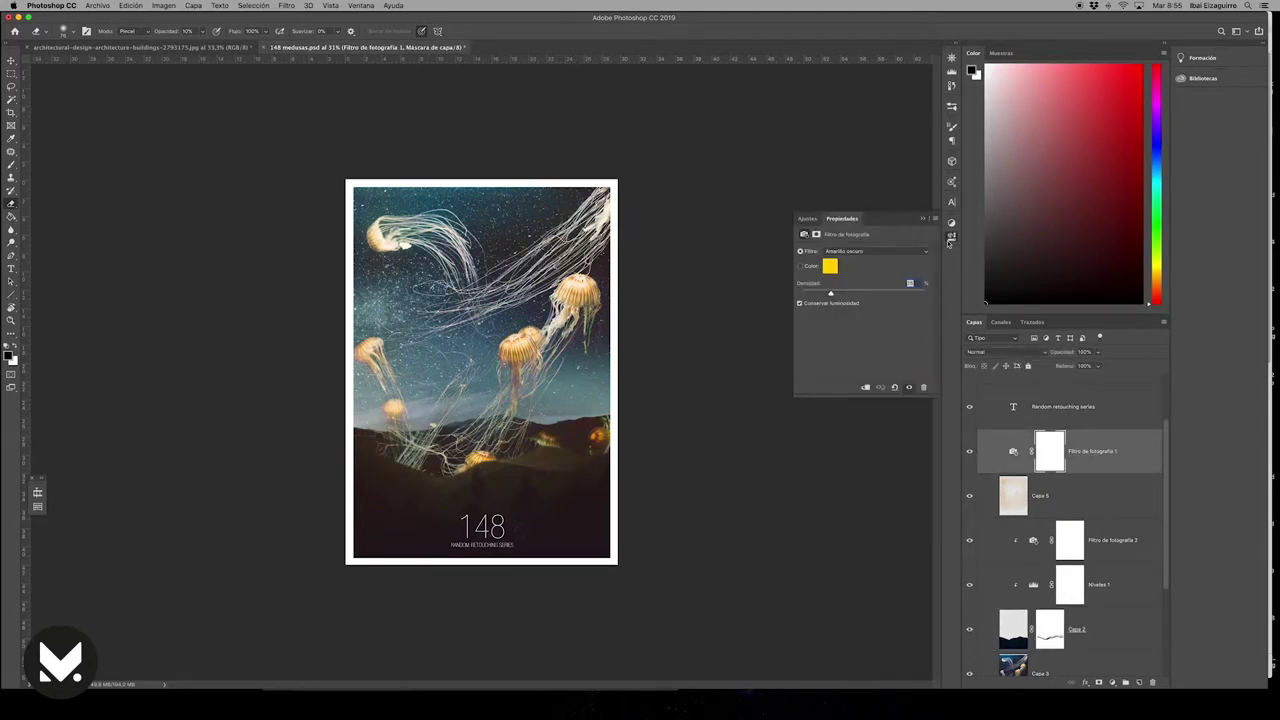
click(875, 251)
click(881, 250)
key(Down)
Select every layer in the stack down to Capa 1.
right_click(1098, 628)
click(1082, 456)
scroll(1077, 557, down, 4)
click(1078, 610)
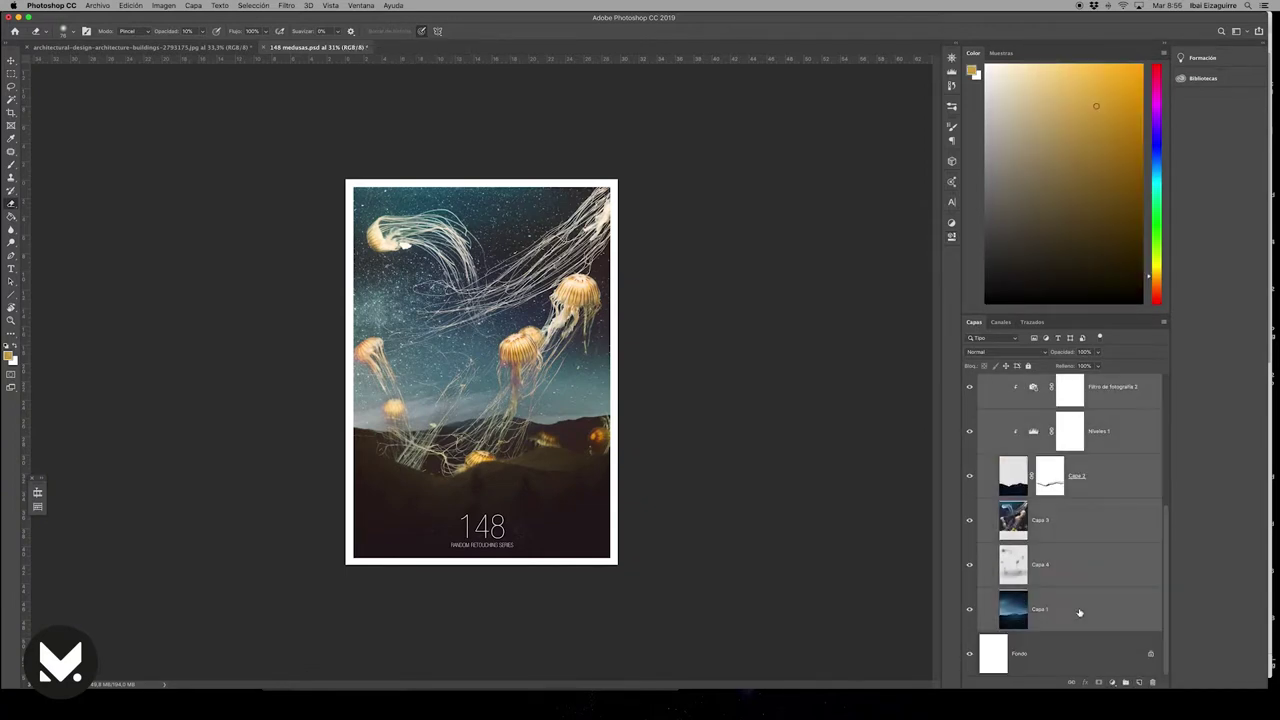
right_click(1078, 610)
Duplicate the selected layers and merge the copies into one top layer, Filtro de fotografía 1 copia.
key(super+j)
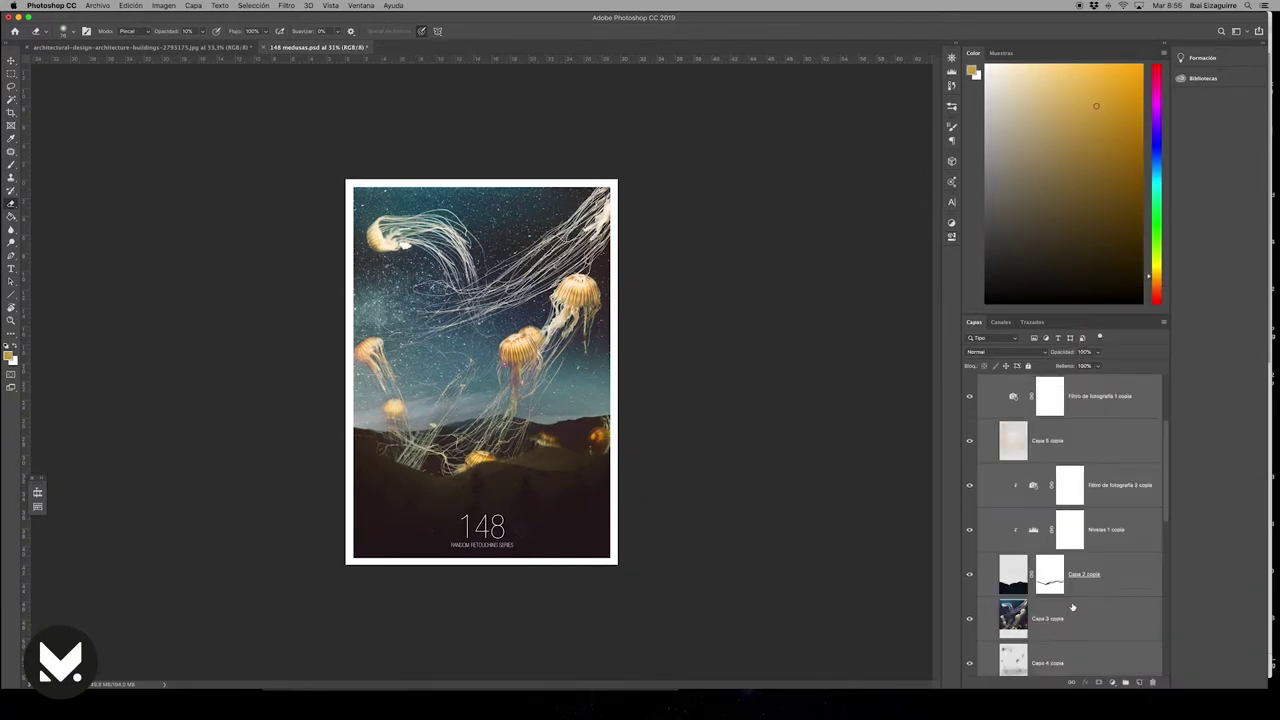
right_click(1072, 607)
click(1100, 421)
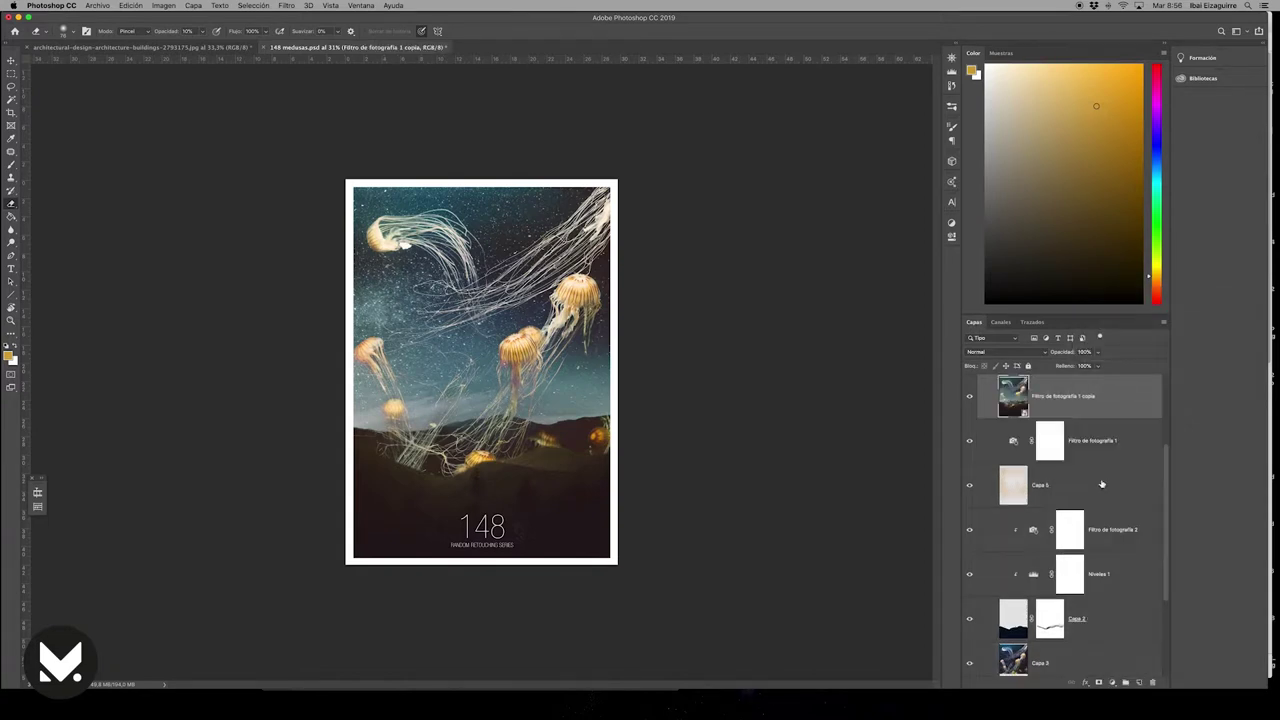
click(287, 7)
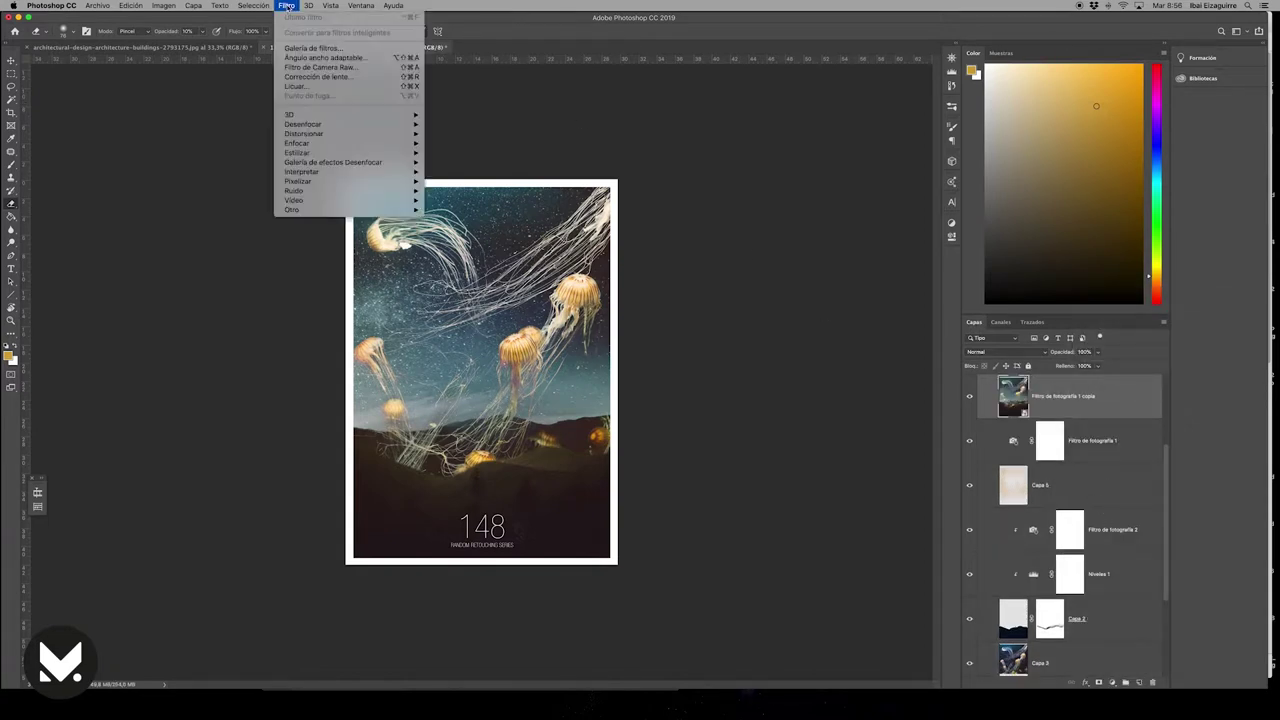
Apply the Turquesa y rojo preset in the Camera Raw filter on the merged layer.
click(306, 68)
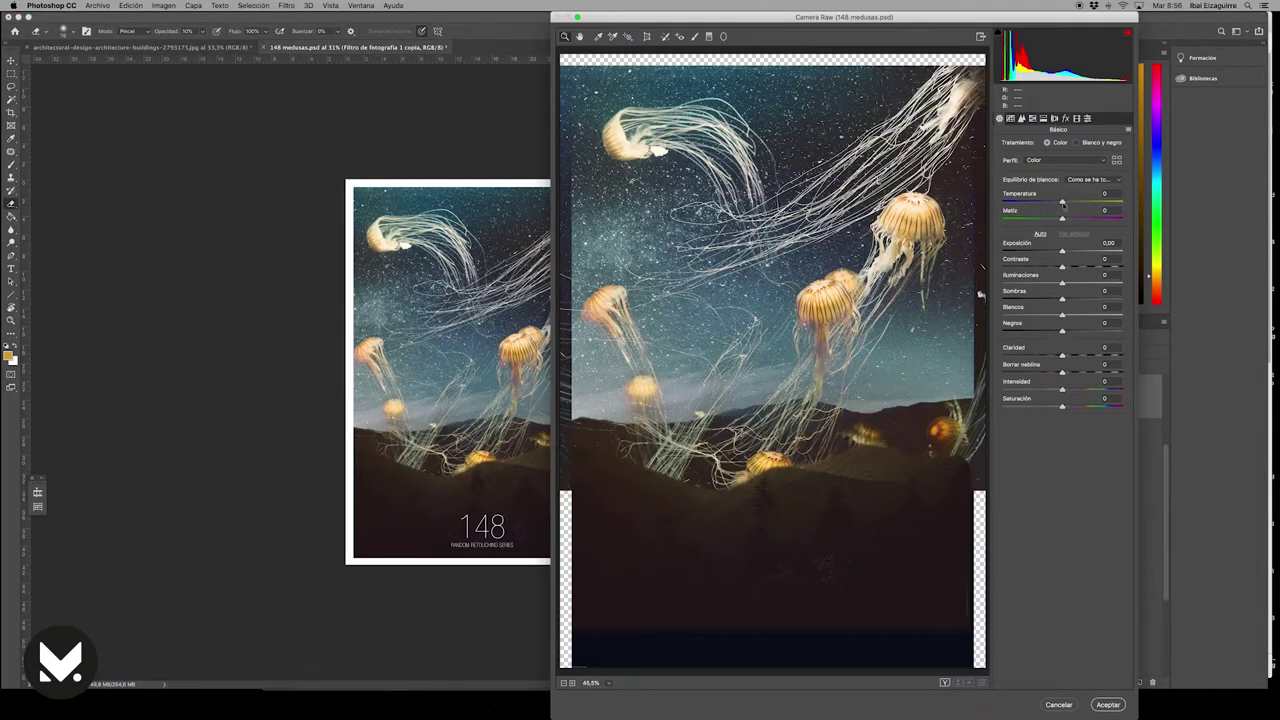
click(1088, 118)
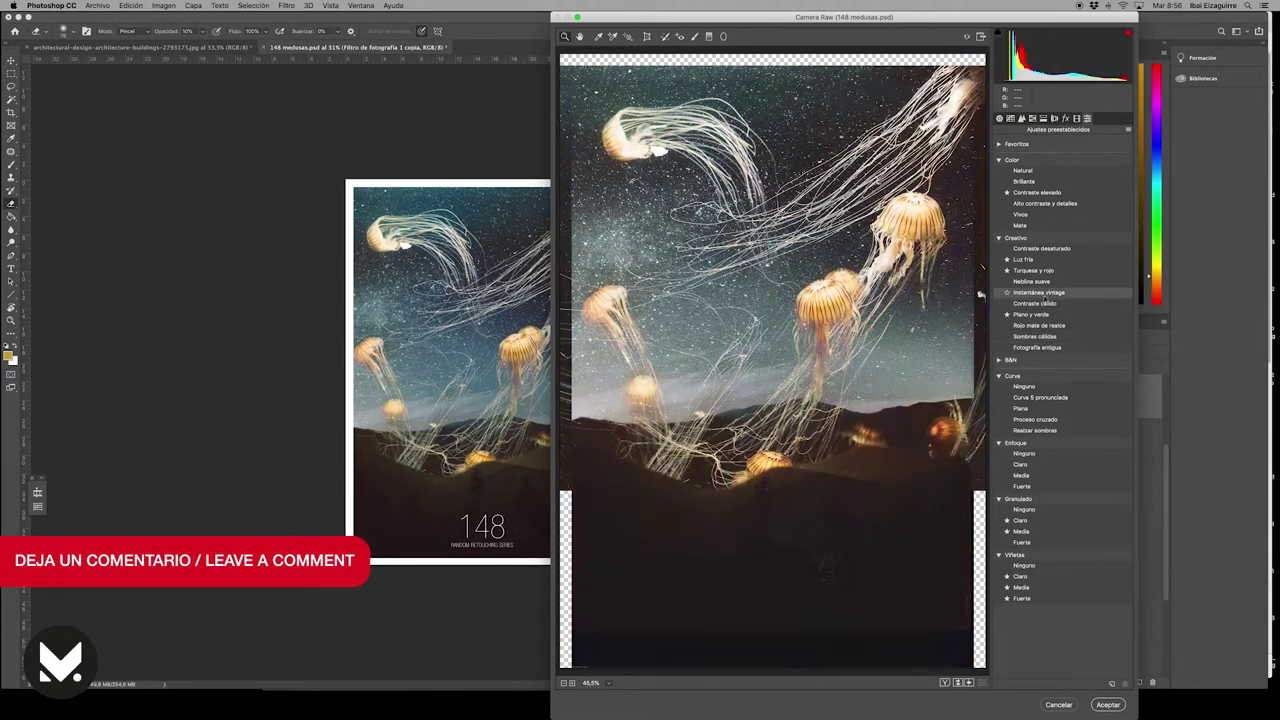
click(1043, 271)
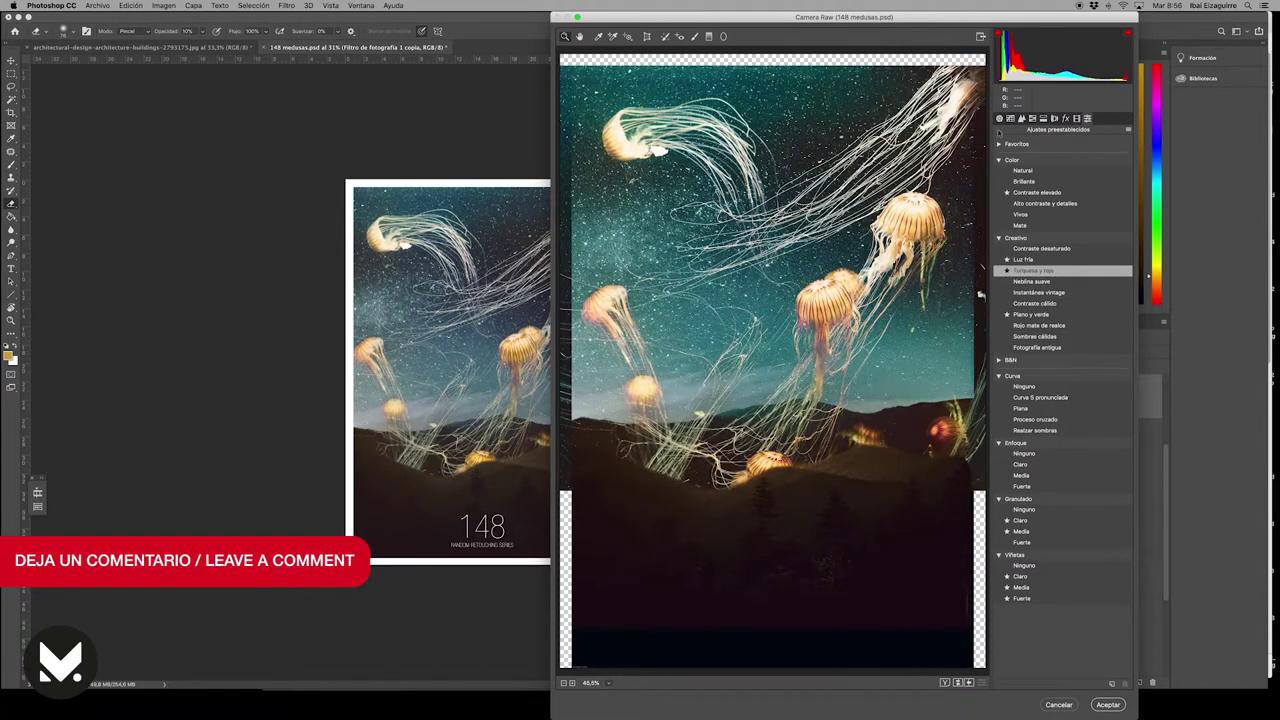
key(super+alt+1)
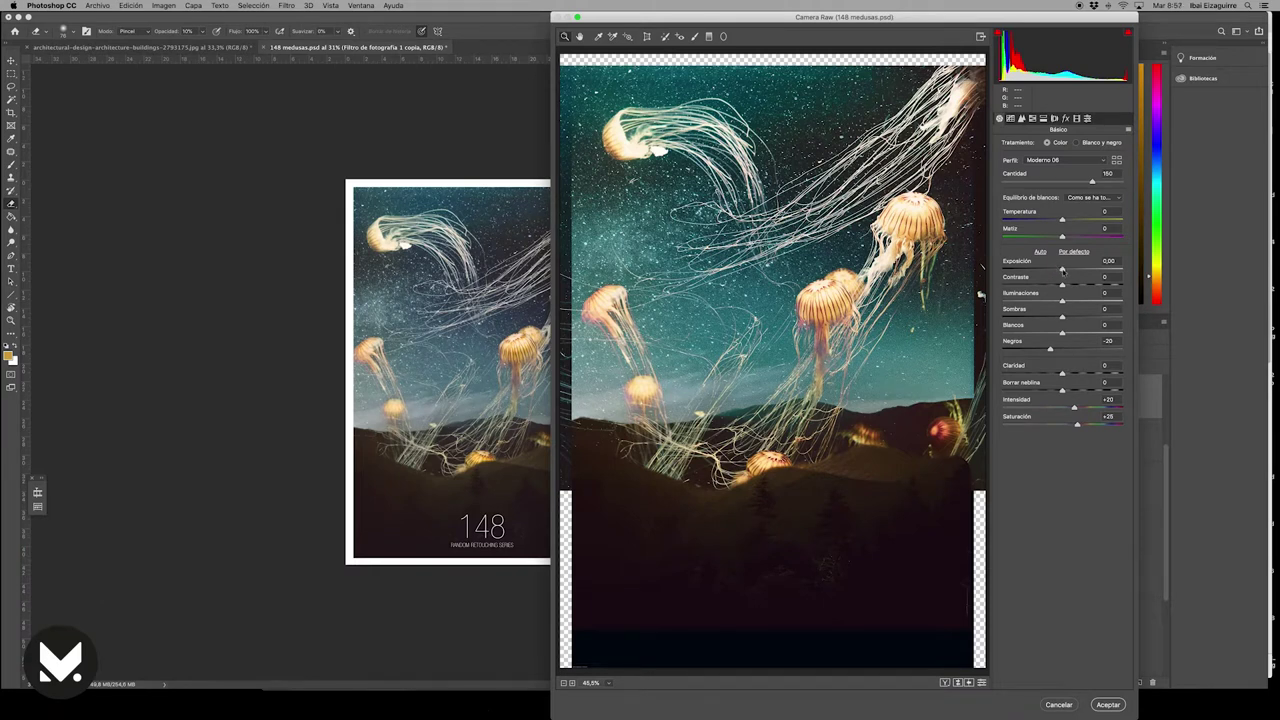
Set Contraste -33, Negros -36, Iluminaciones +40, Sombras -5, Saturación +35, slightly lower Exposición, and apply.
drag(1062, 284, 1042, 284)
drag(1050, 348, 1040, 352)
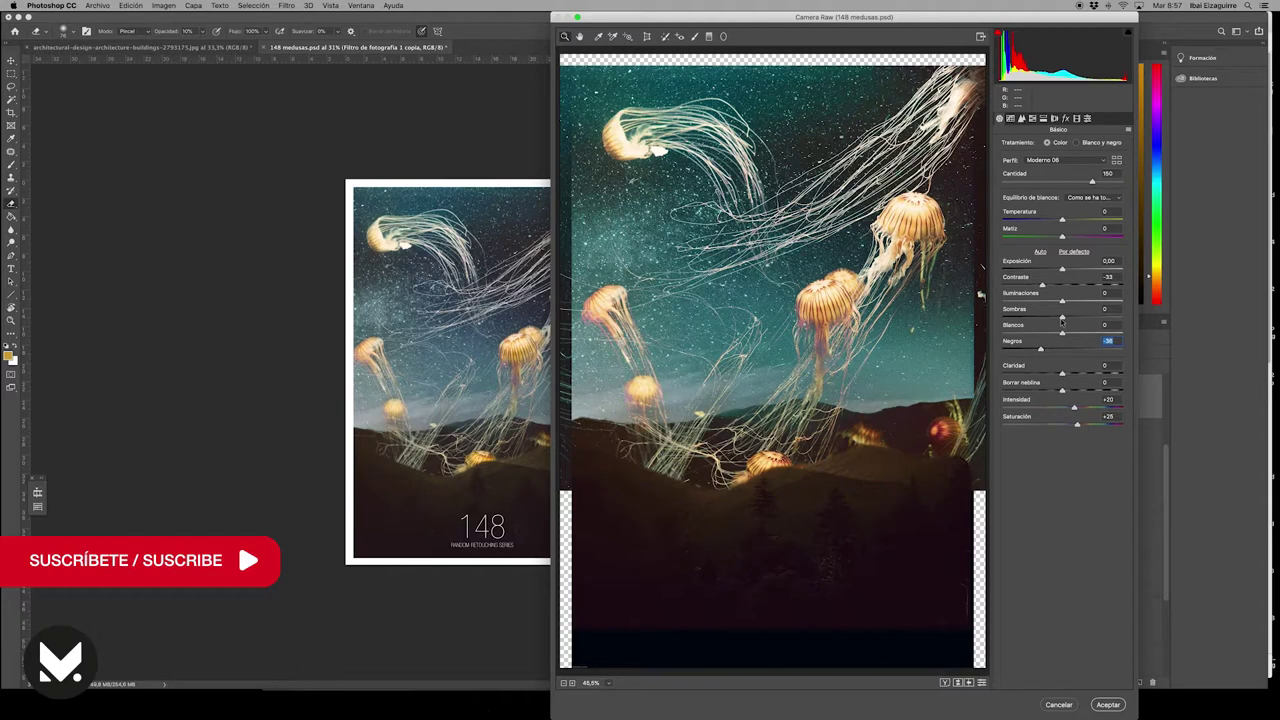
drag(1062, 301, 1078, 301)
drag(1078, 426, 1056, 388)
drag(1062, 316, 1059, 316)
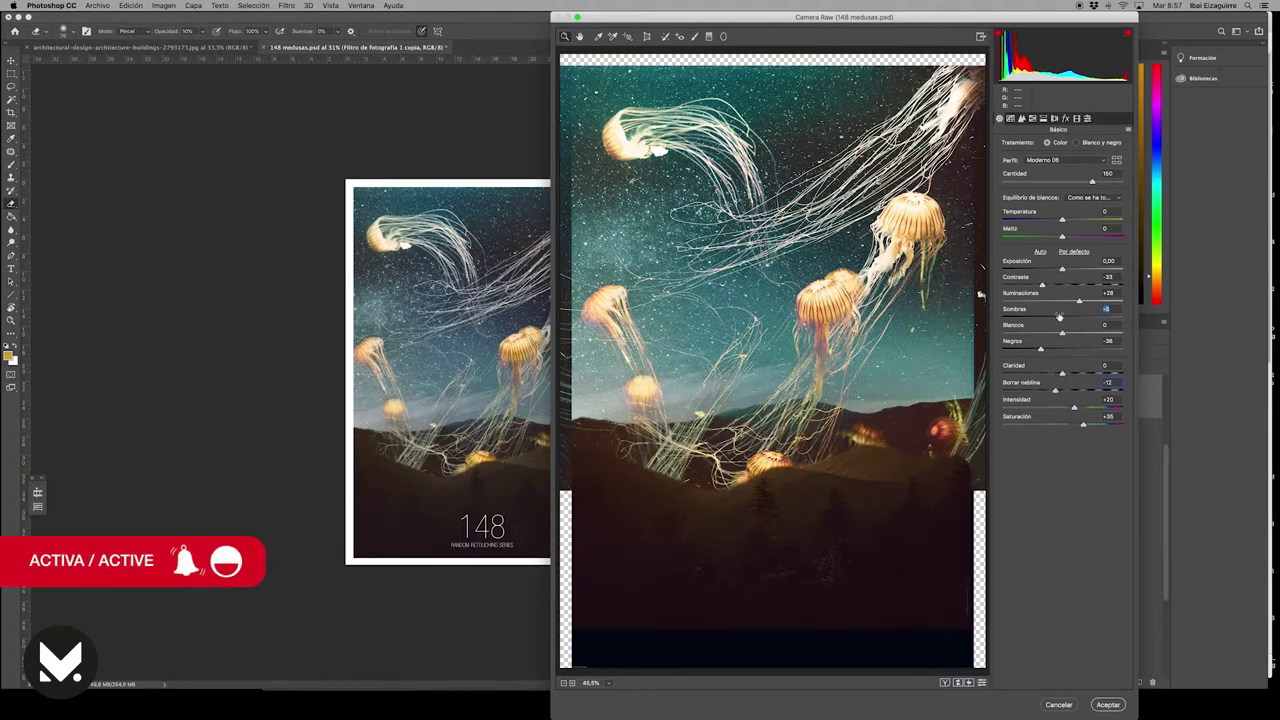
drag(1062, 269, 1059, 269)
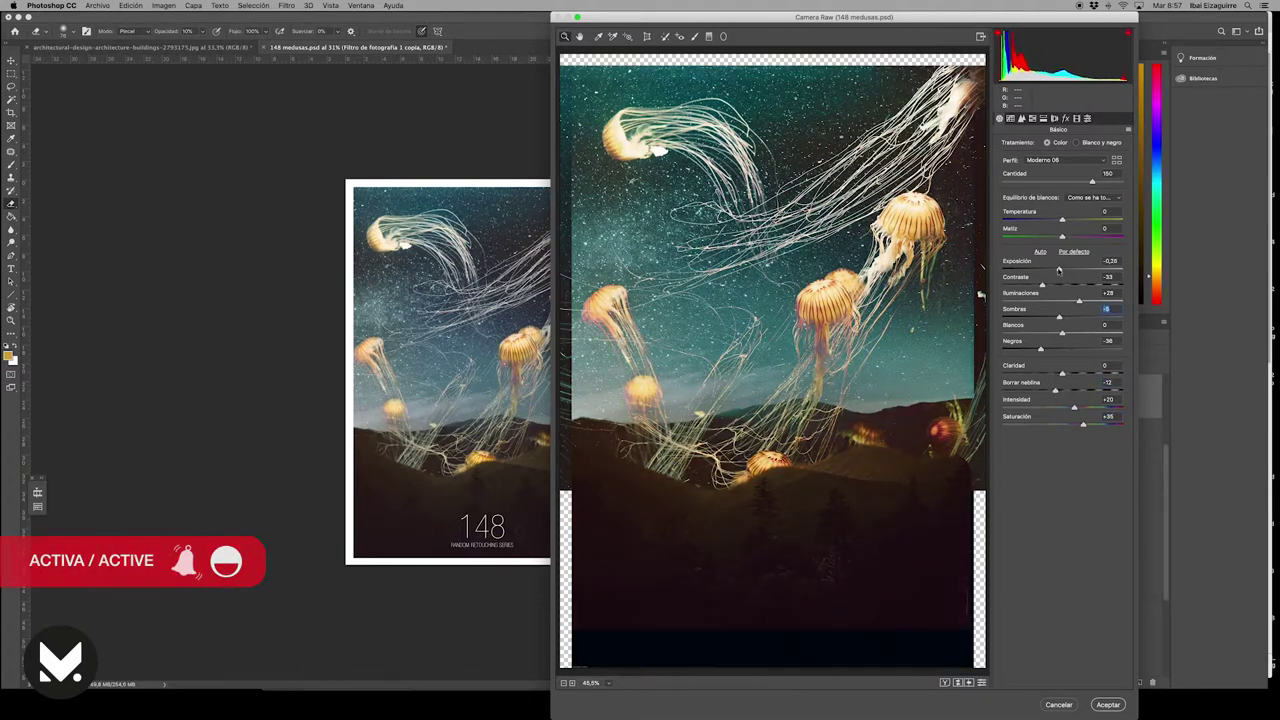
drag(1080, 303, 1088, 303)
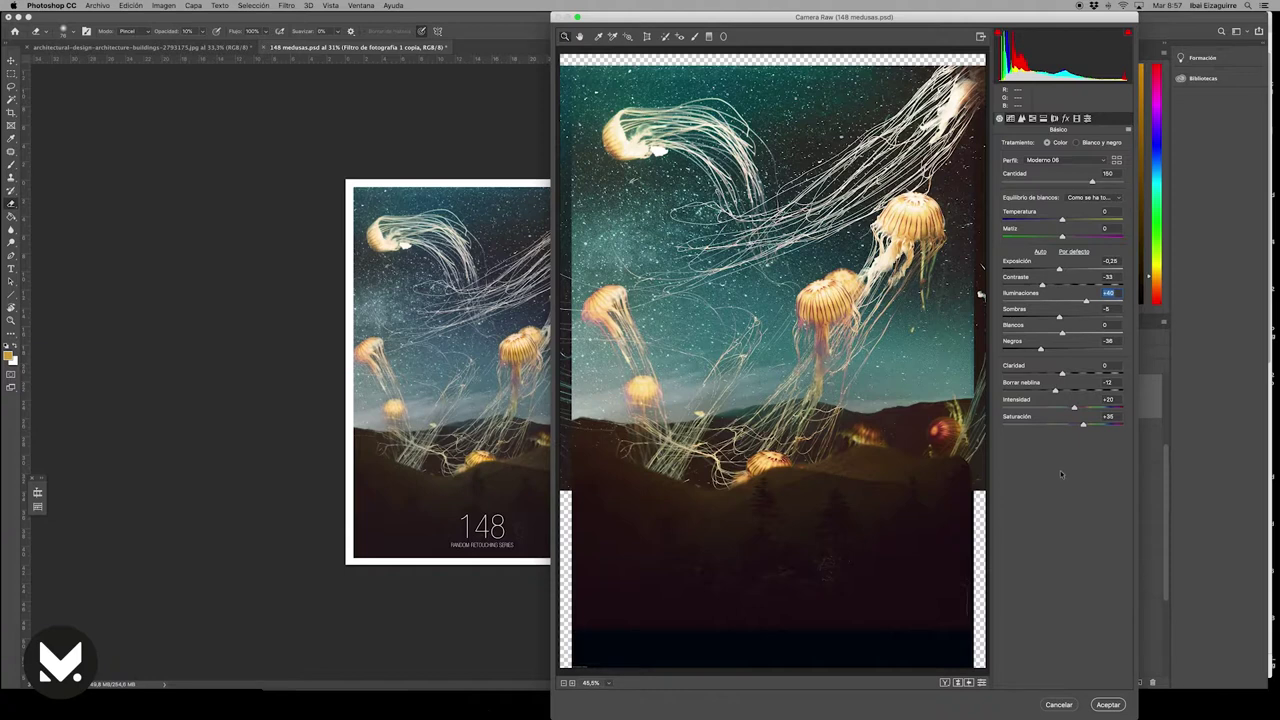
click(1104, 704)
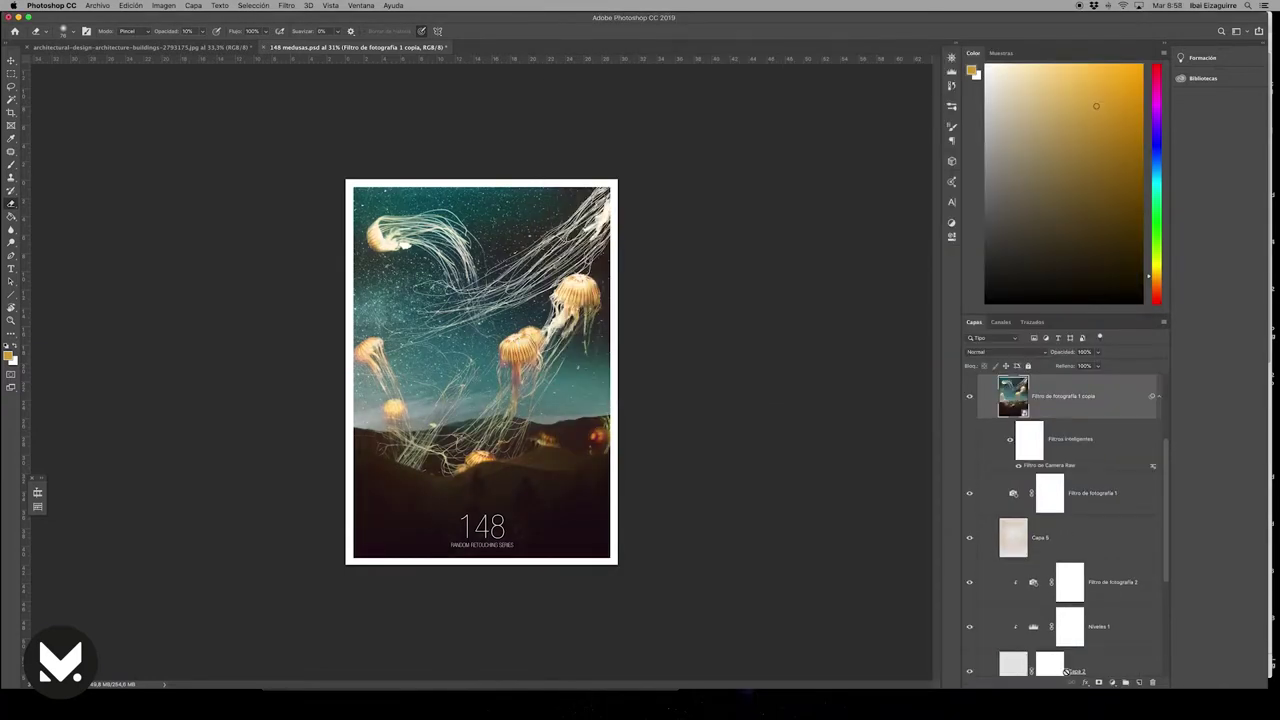